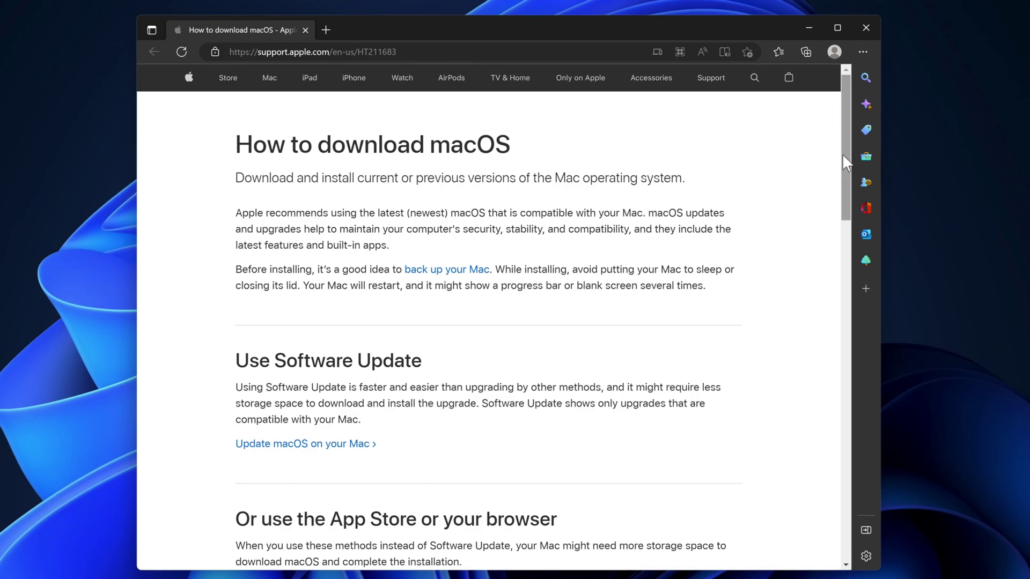
Scroll back to the top of the channel's Videos tab and subscribe to the channel.
{"action": "left_click_drag", "start_coordinate": [844, 155], "coordinate": [850, 302]}
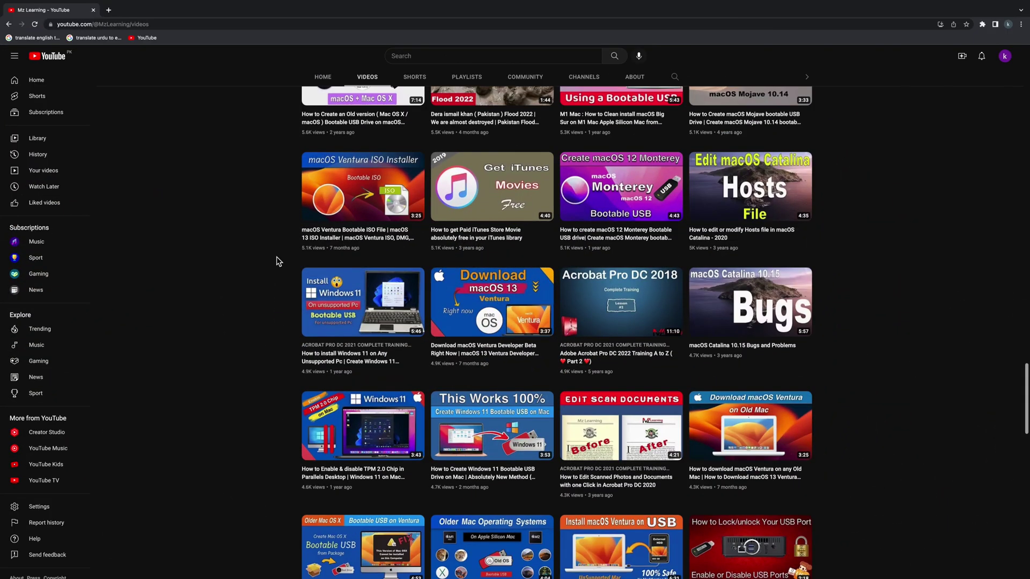
{"action": "scroll", "coordinate": [276, 257], "scroll_direction": "up", "scroll_amount": 7}
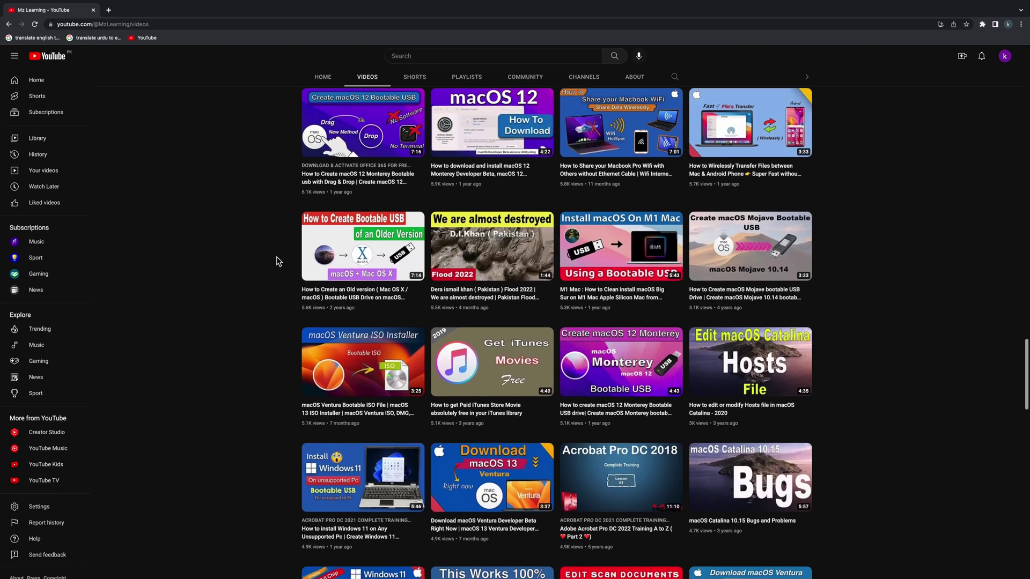
{"action": "scroll", "coordinate": [277, 256], "scroll_direction": "up", "scroll_amount": 6}
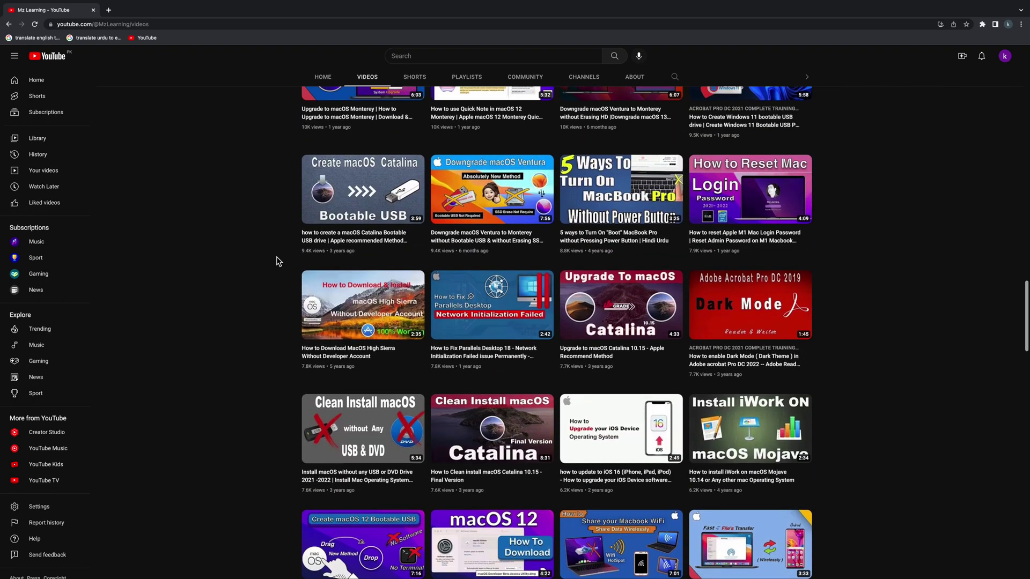
{"action": "scroll", "coordinate": [276, 257], "scroll_direction": "up", "scroll_amount": 9}
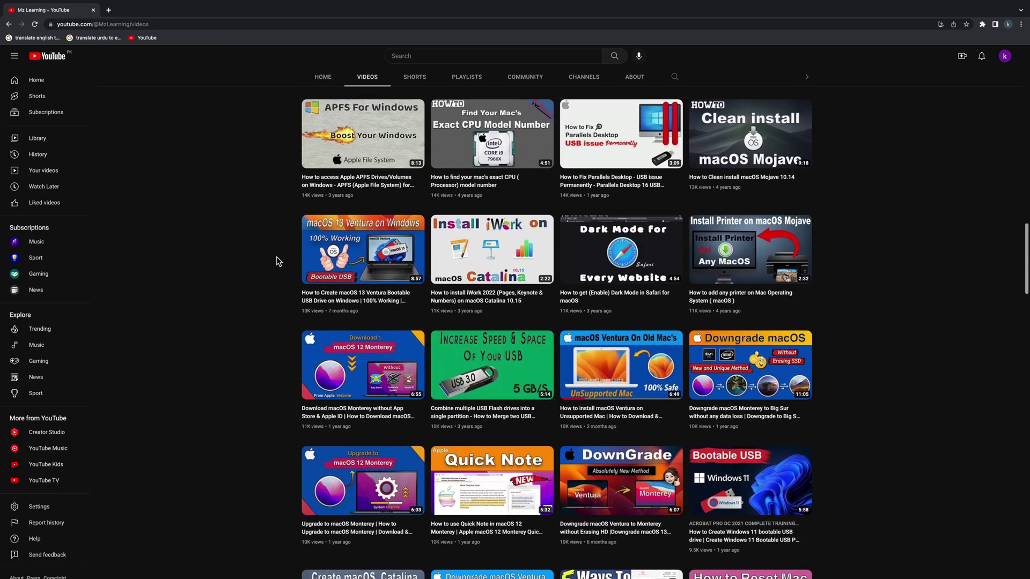
{"action": "scroll", "coordinate": [277, 257], "scroll_direction": "up", "scroll_amount": 8}
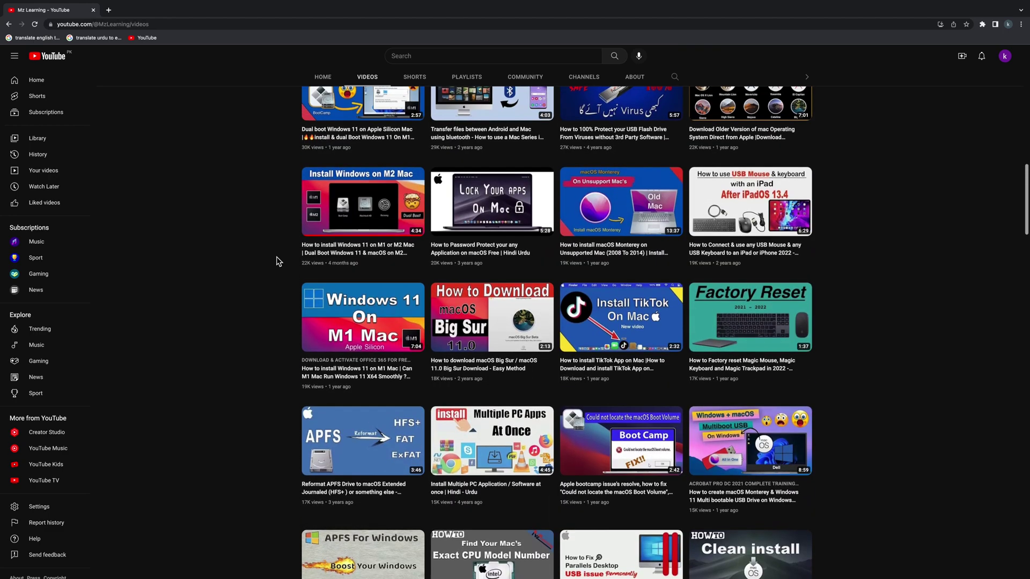
{"action": "scroll", "coordinate": [276, 258], "scroll_direction": "up", "scroll_amount": 8}
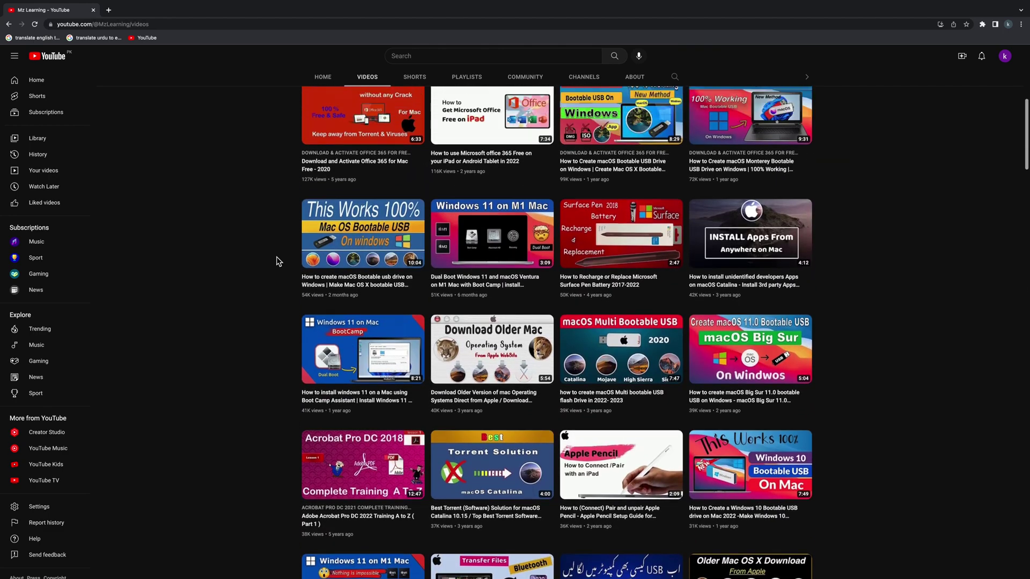
{"action": "scroll", "coordinate": [275, 257], "scroll_direction": "up", "scroll_amount": 3}
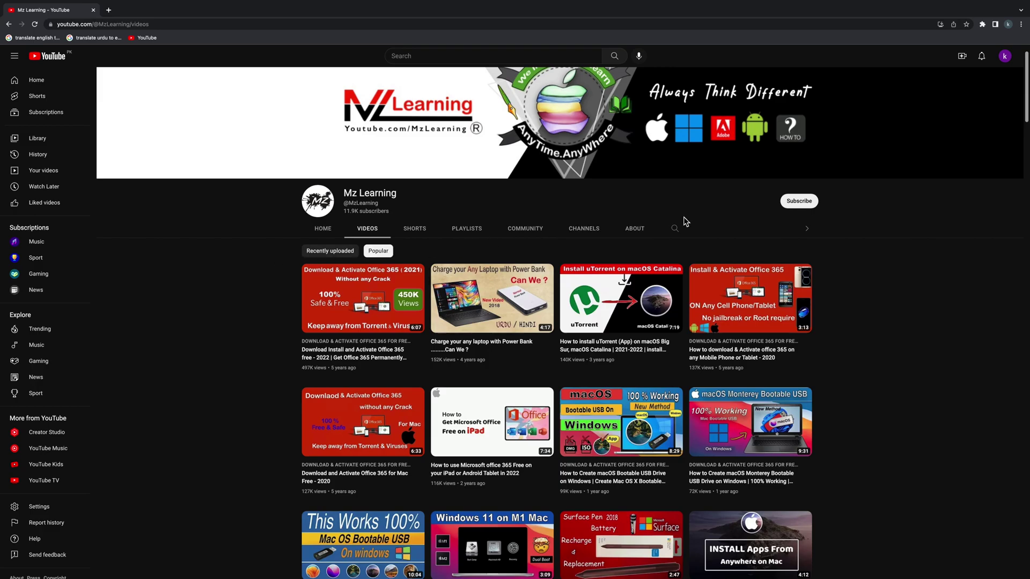
{"action": "left_click", "coordinate": [794, 207]}
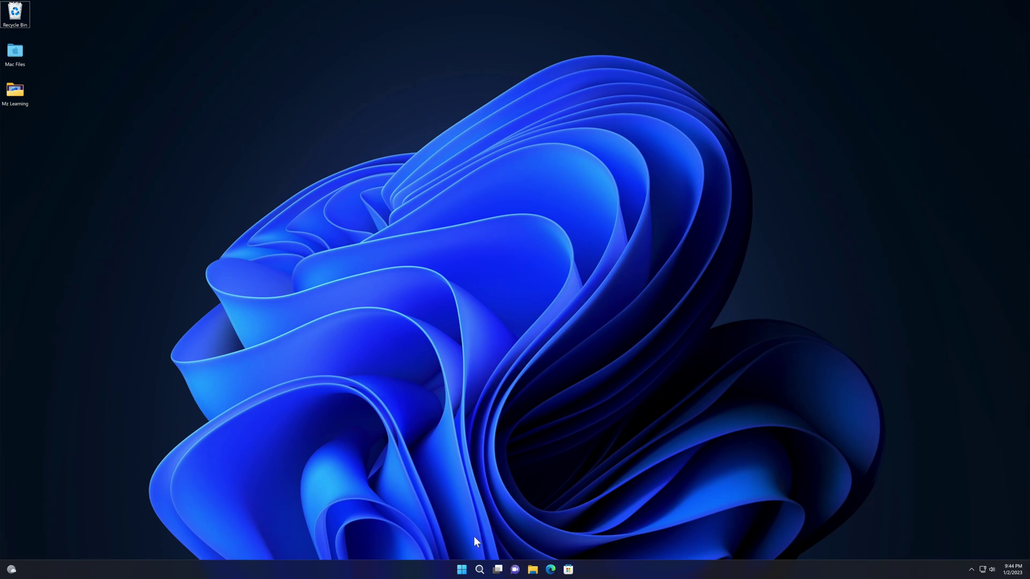
Launch an administrator Command Prompt from a Start search for cmd, then center and enlarge it.
{"action": "left_click", "coordinate": [461, 570]}
{"action": "type", "text": "cm"}
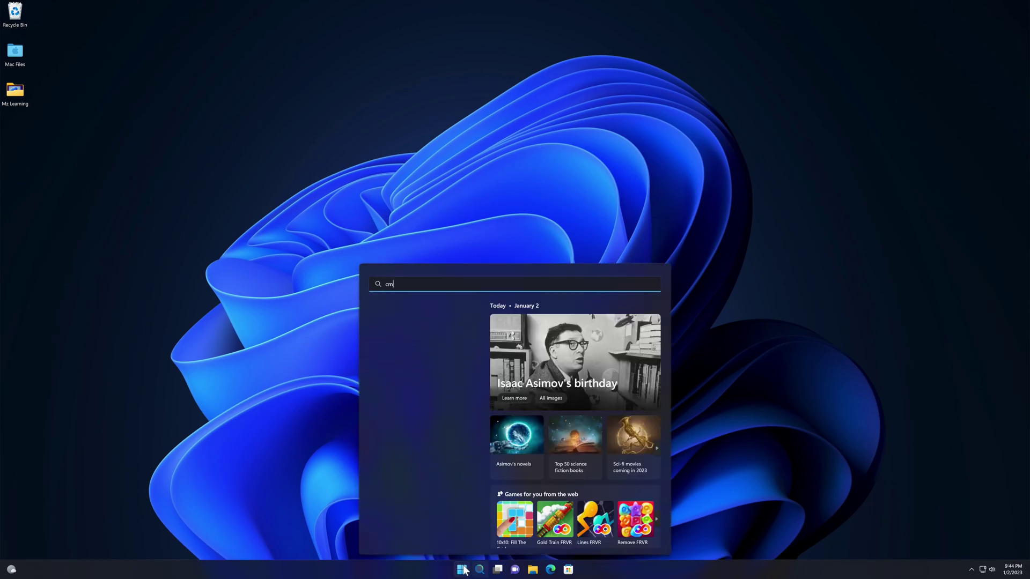
{"action": "type", "text": "d"}
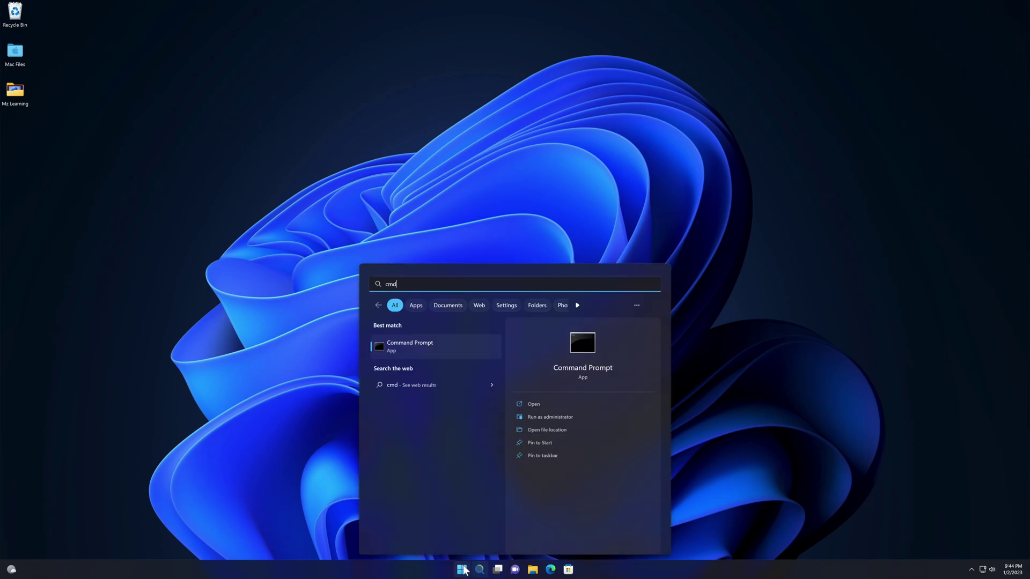
{"action": "left_click", "coordinate": [546, 417]}
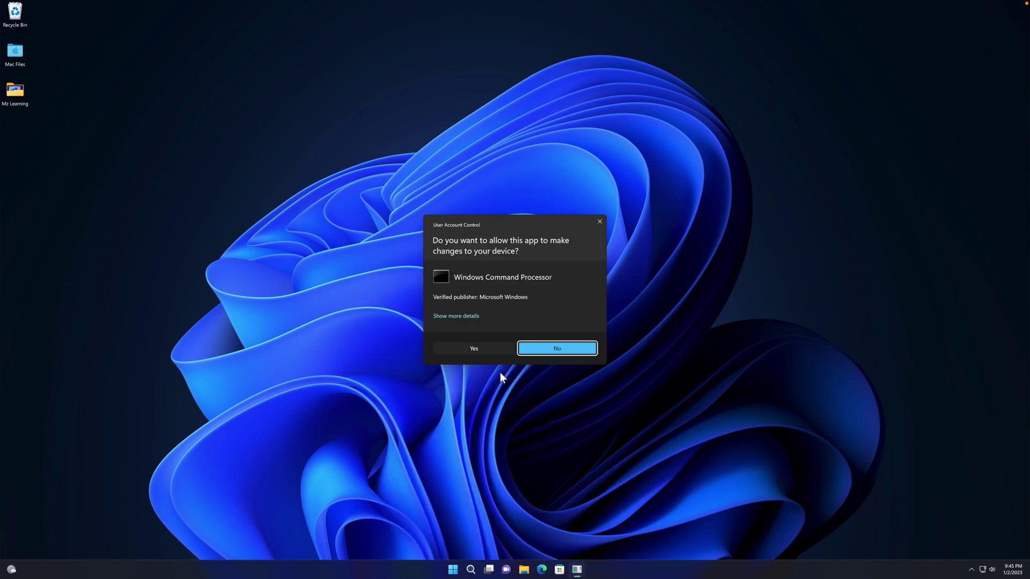
{"action": "left_click", "coordinate": [483, 350]}
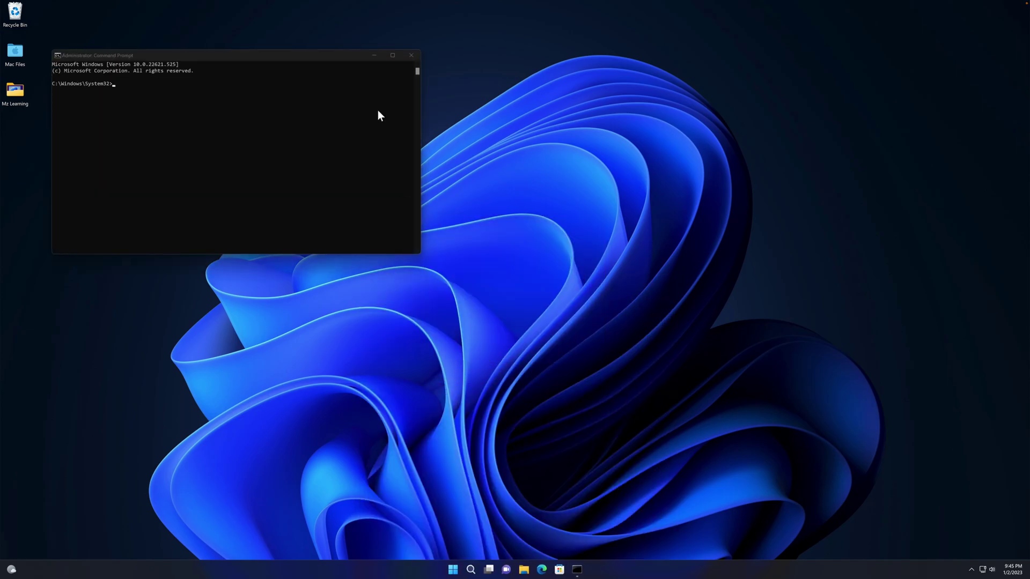
{"action": "left_click_drag", "start_coordinate": [327, 56], "coordinate": [581, 115]}
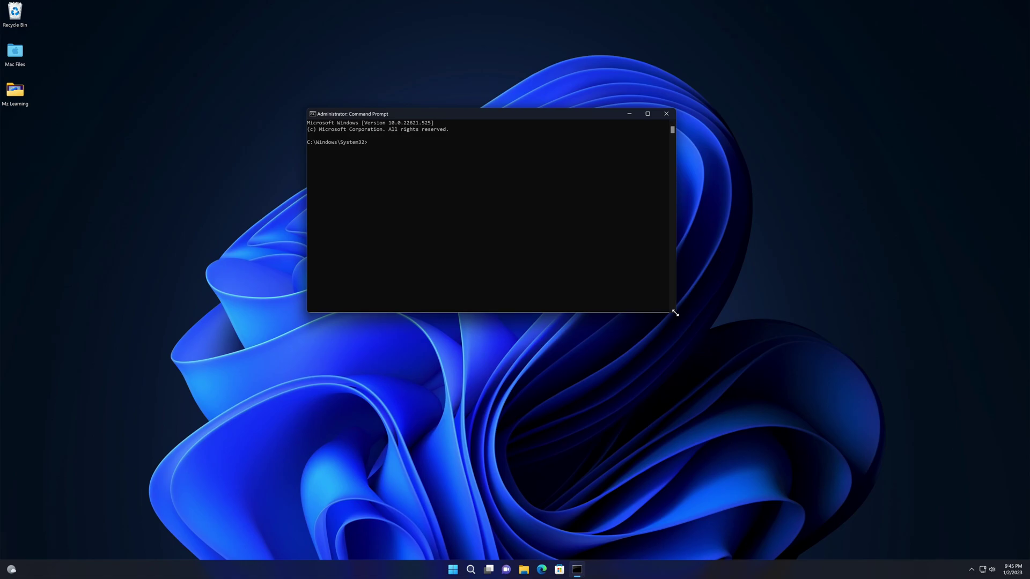
{"action": "left_click_drag", "start_coordinate": [675, 313], "coordinate": [703, 485]}
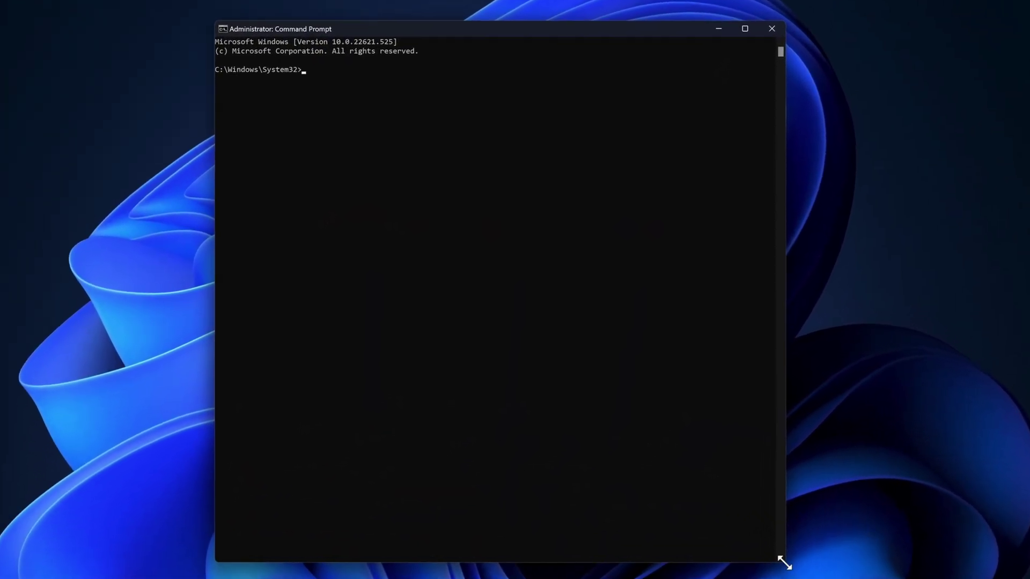
Start DiskPart and list disks, showing Disk 0 (256 GB) and Disk 1 (30 GB).
{"action": "type", "text": "diskpart"}
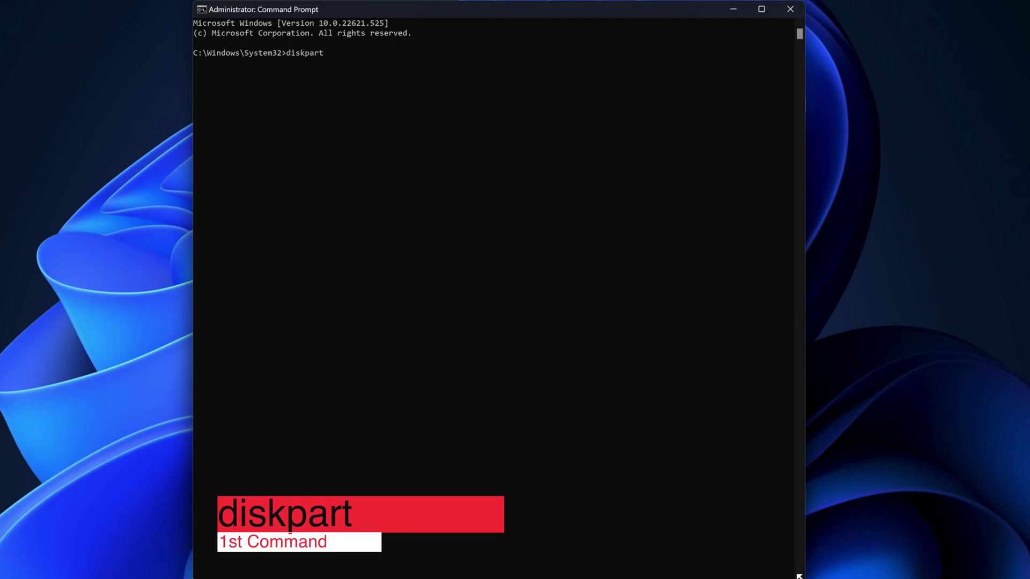
{"action": "key", "text": "Return"}
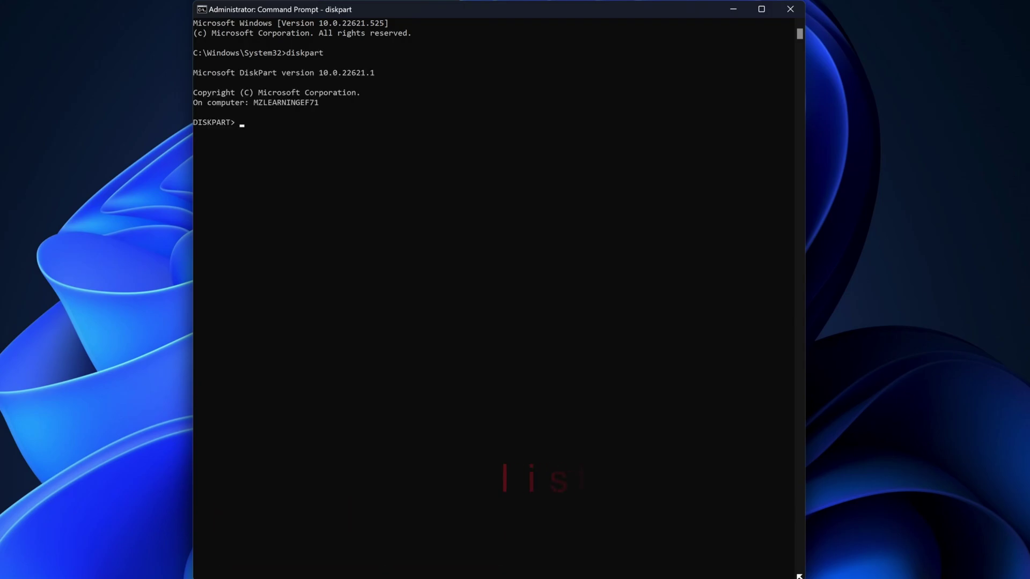
{"action": "type", "text": "list"}
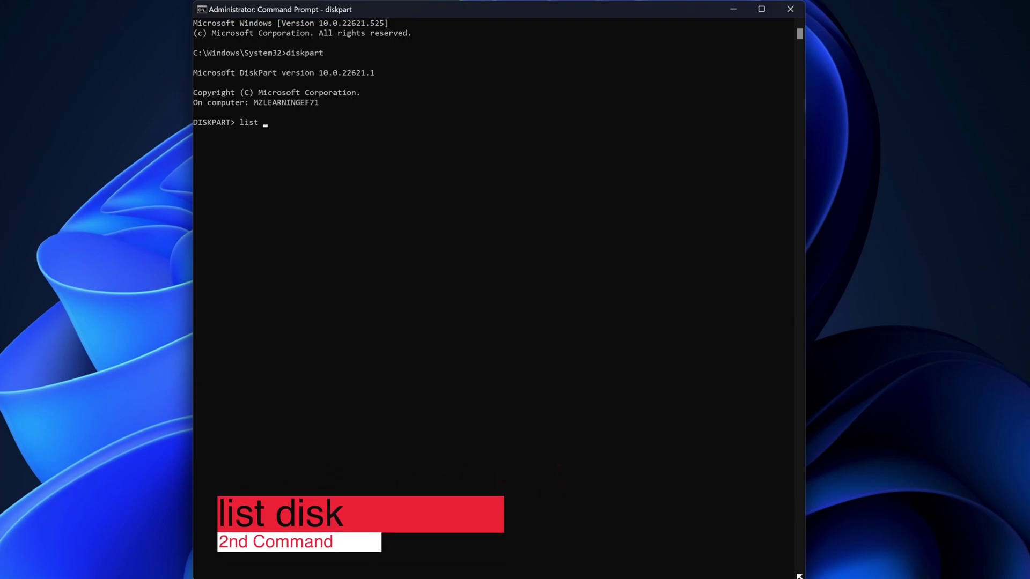
{"action": "type", "text": " disk"}
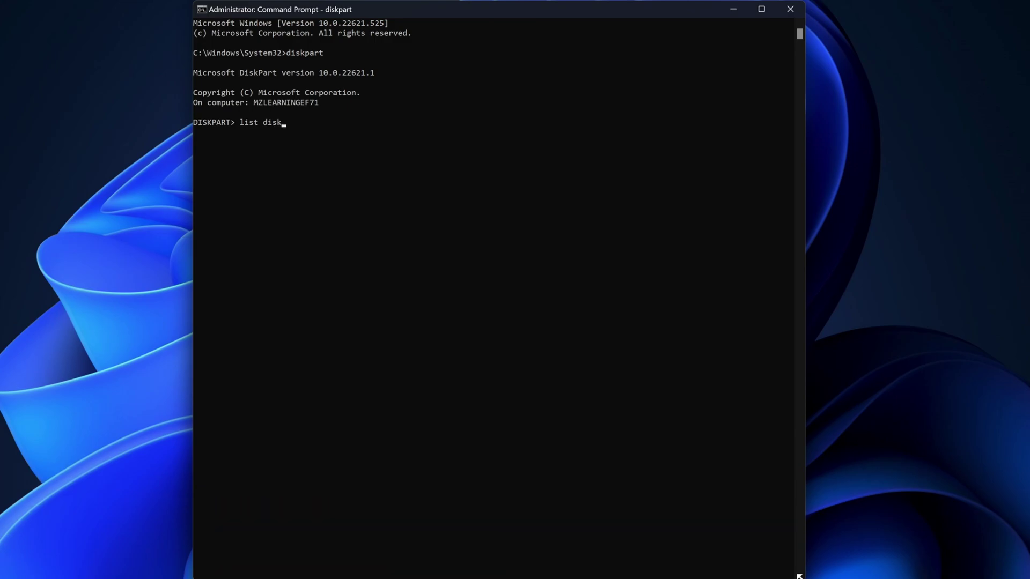
{"action": "key", "text": "Return"}
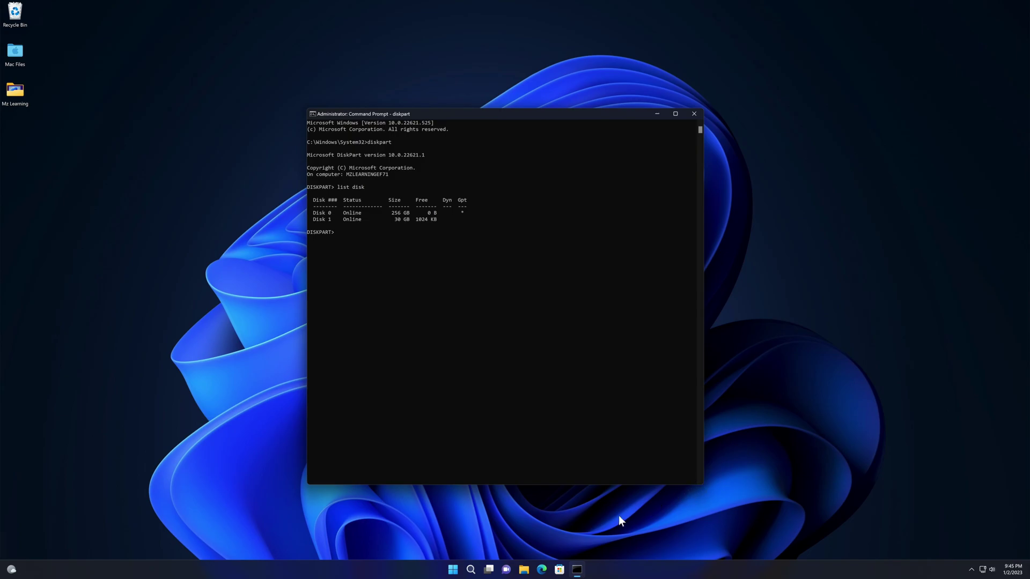
{"action": "left_click", "coordinate": [524, 569]}
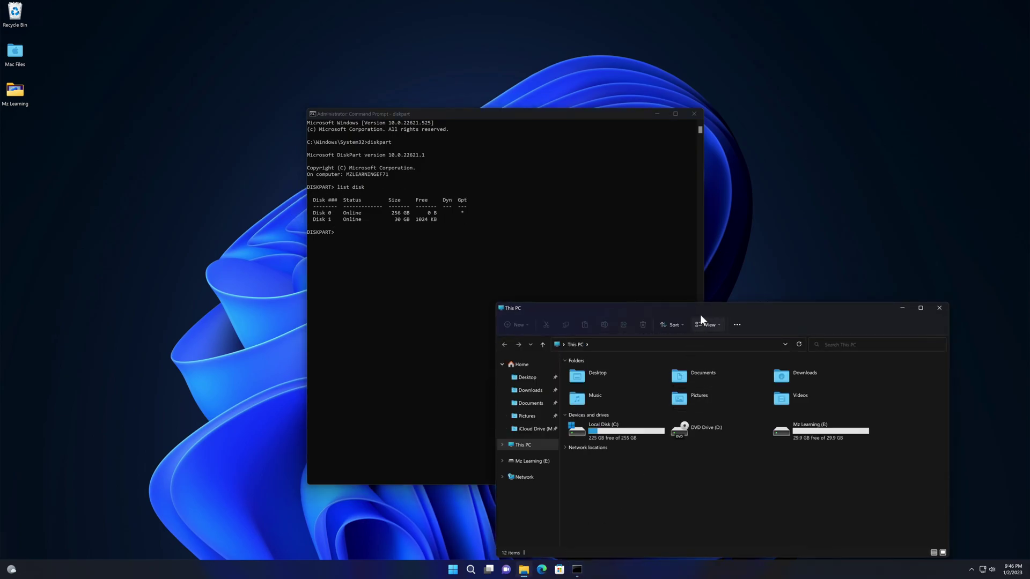
{"action": "left_click_drag", "start_coordinate": [705, 308], "coordinate": [699, 243]}
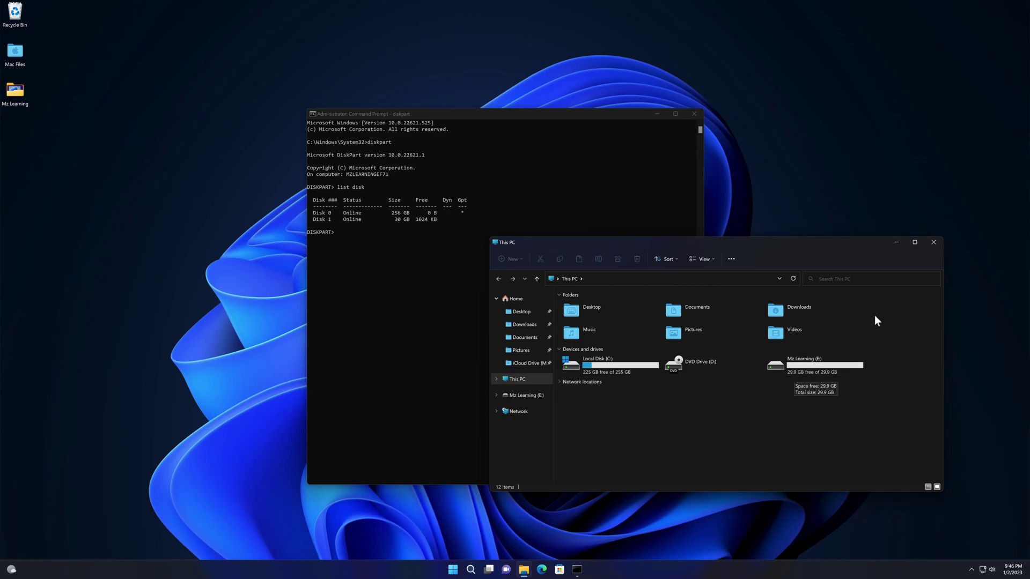
{"action": "left_click", "coordinate": [932, 244]}
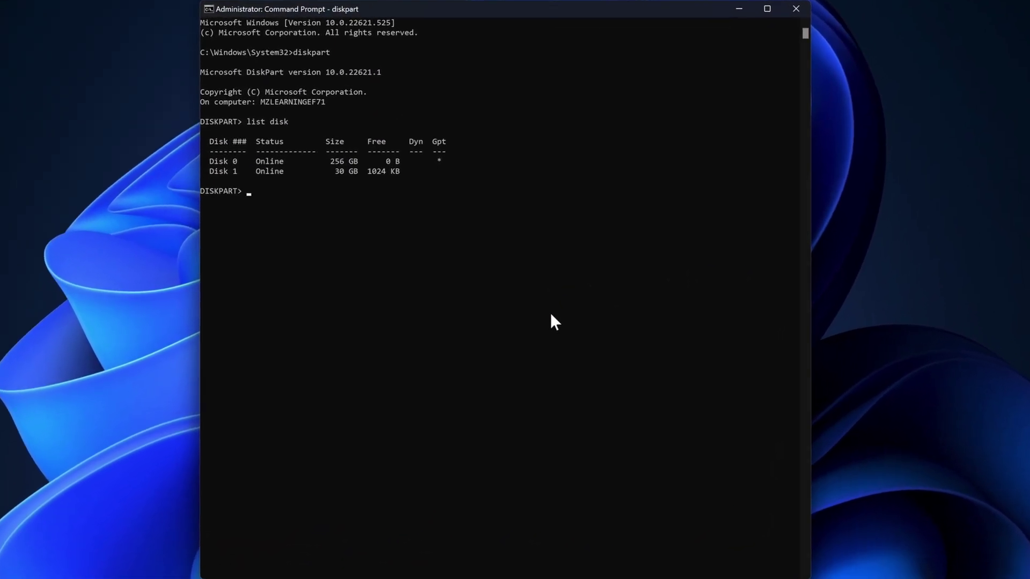
Select Disk 1, the 30 GB drive, and wipe it with clean.
{"action": "type", "text": "select disk"}
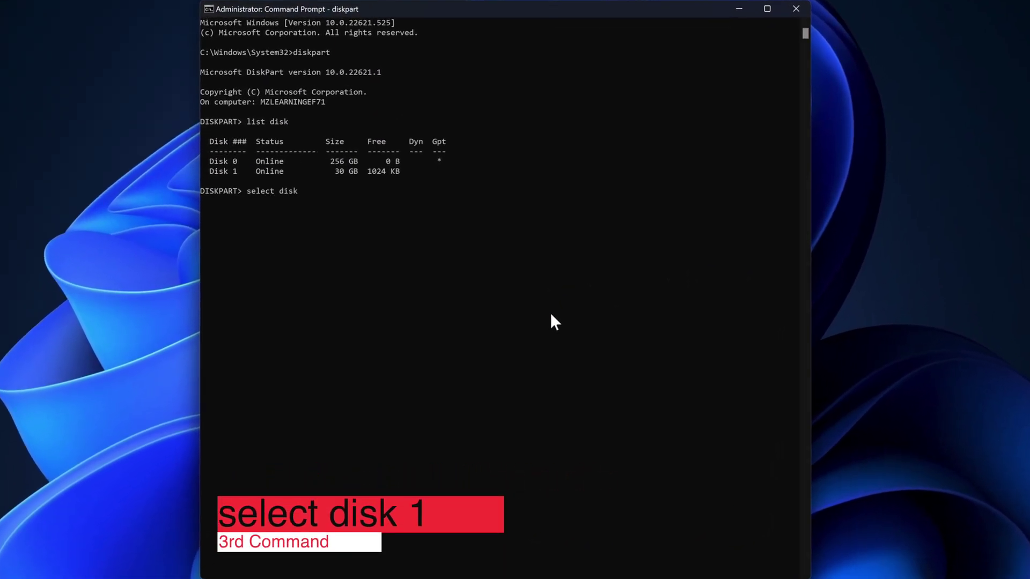
{"action": "type", "text": " 1"}
{"action": "key", "text": "Return"}
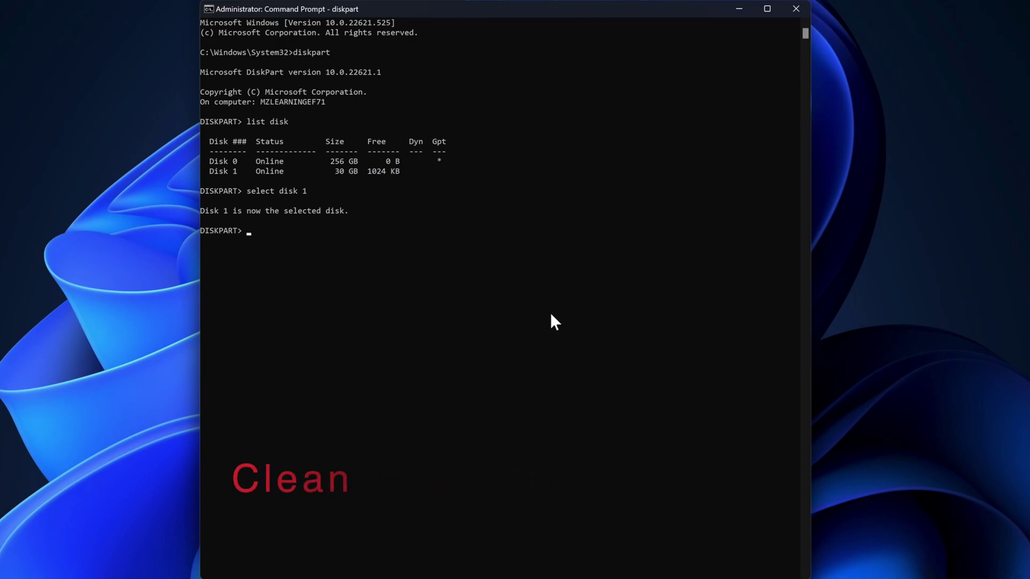
{"action": "type", "text": "clean"}
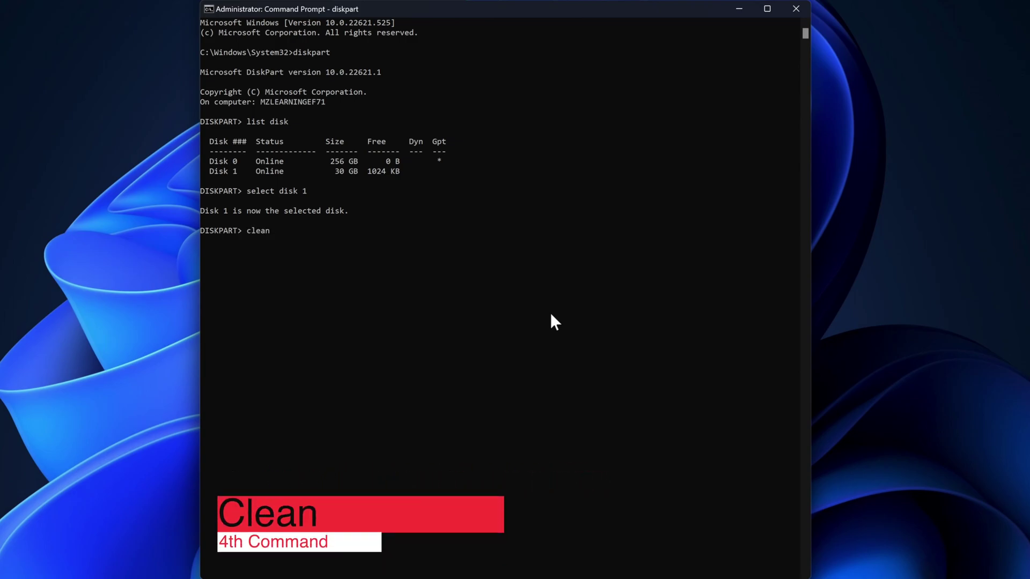
{"action": "key", "text": "Return"}
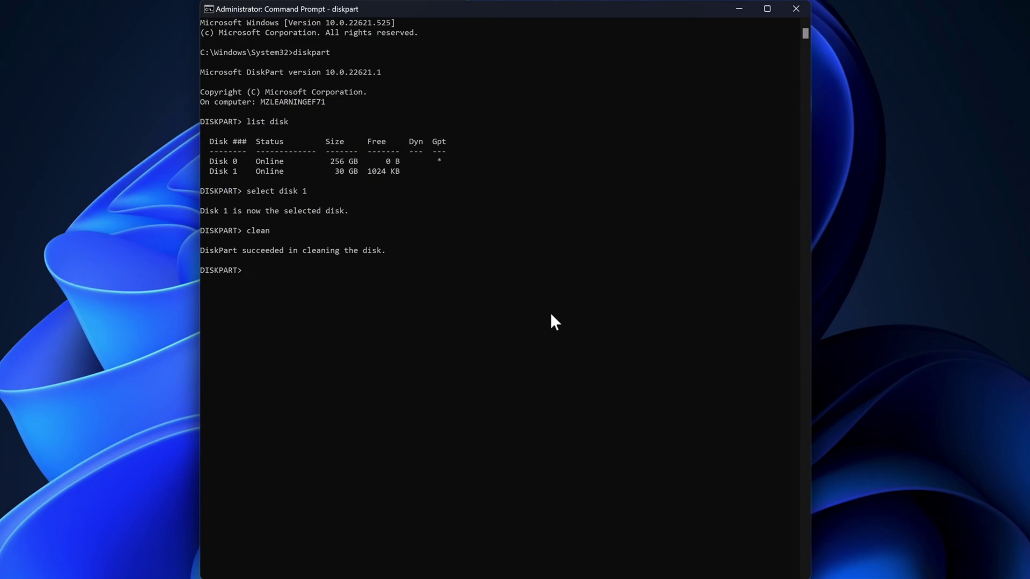
Convert Disk 1 to GPT, create a primary partition, and exit DiskPart.
{"action": "type", "text": "convert"}
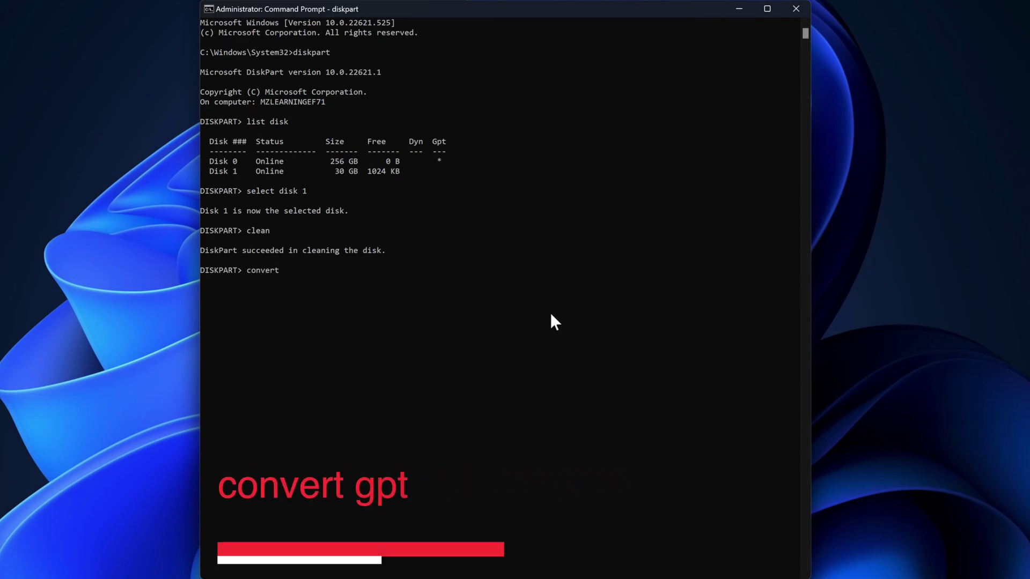
{"action": "type", "text": " gpt"}
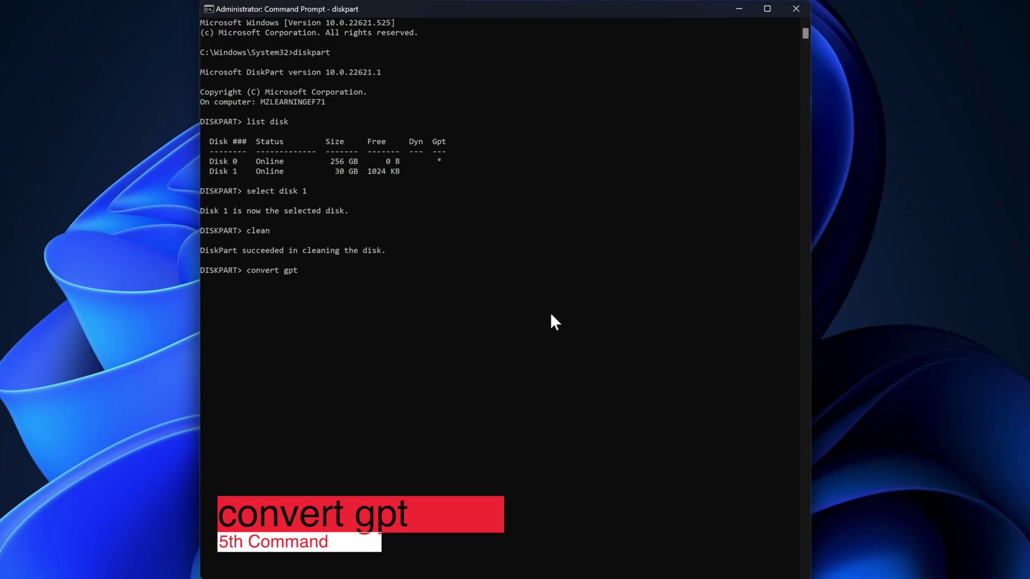
{"action": "key", "text": "Return"}
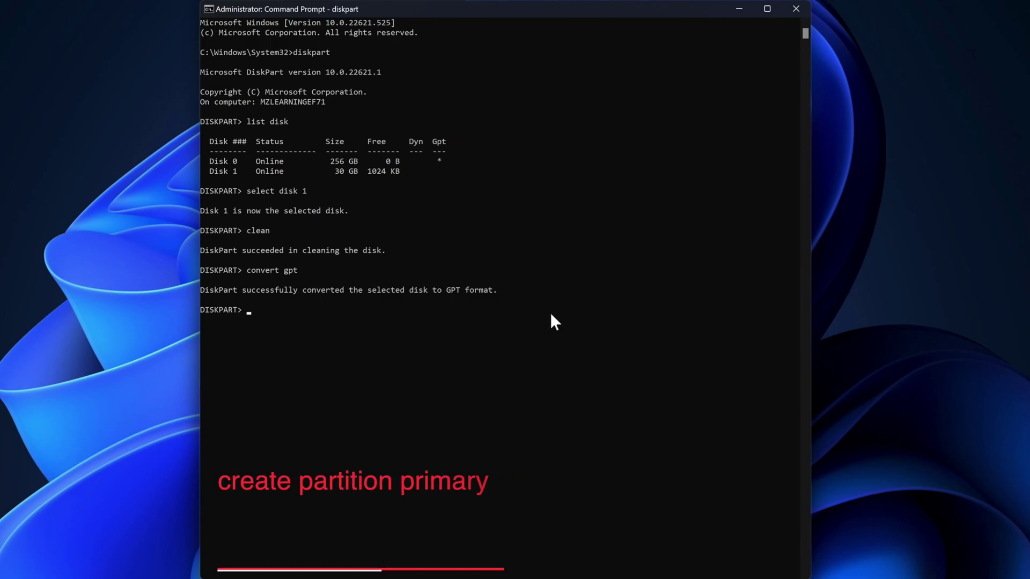
{"action": "type", "text": "create partition primary"}
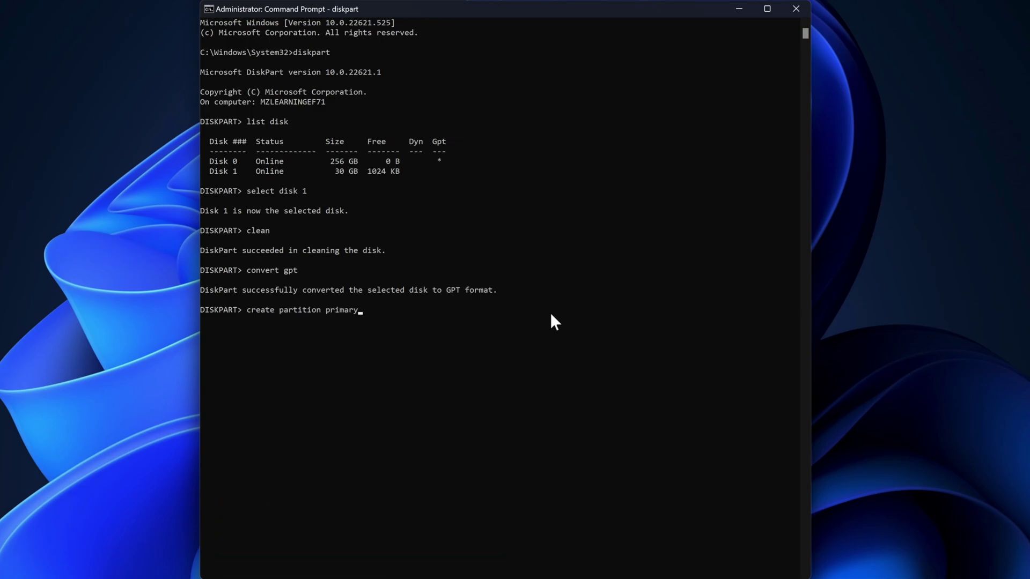
{"action": "key", "text": "Return"}
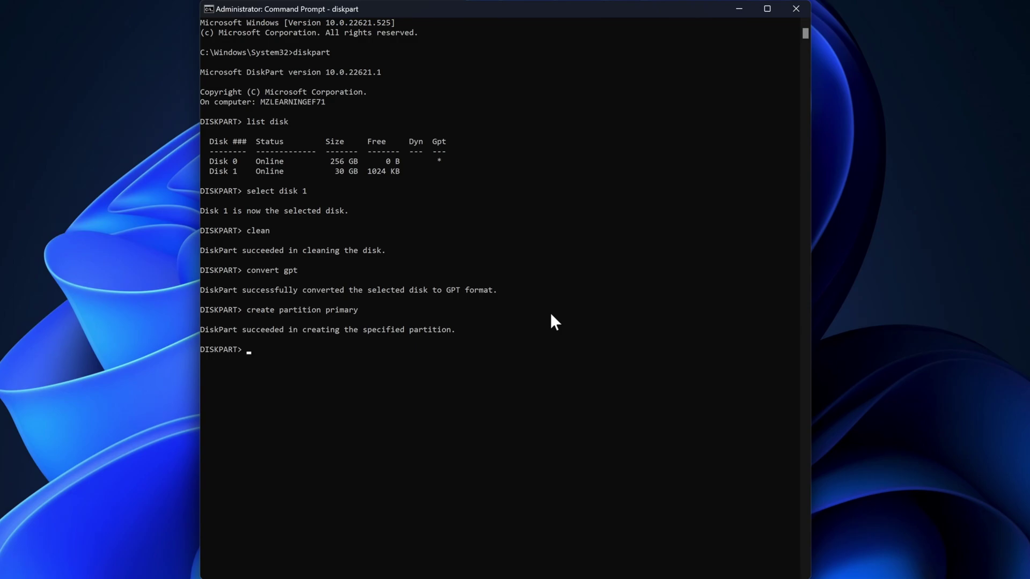
{"action": "type", "text": "exit"}
{"action": "key", "text": "Return"}
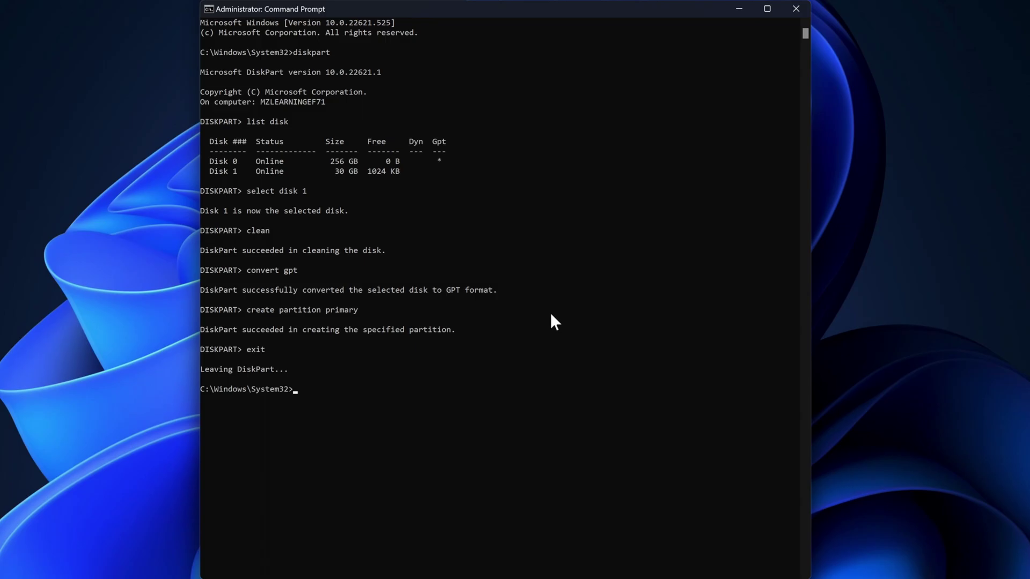
Close Command Prompt and start downloading Mountain Lion 10.8 InstallMacOSX.dmg from Apple Support.
{"action": "left_click", "coordinate": [789, 12]}
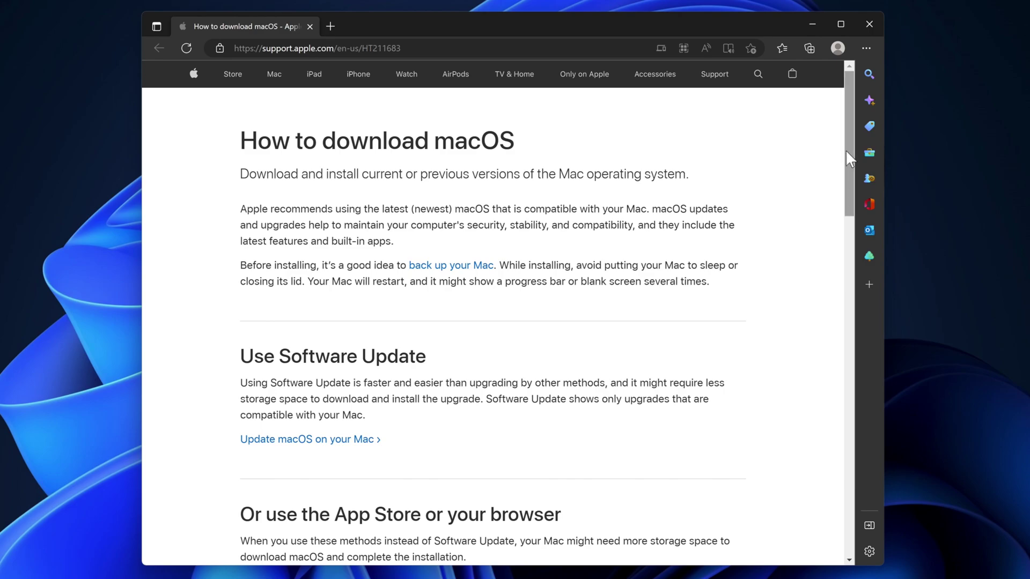
{"action": "left_click_drag", "start_coordinate": [845, 150], "coordinate": [853, 295]}
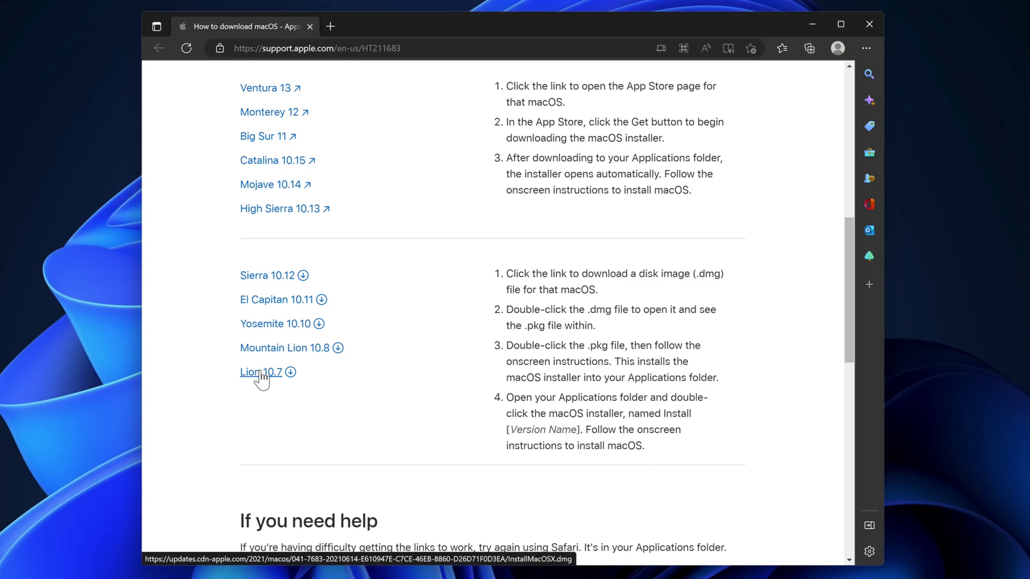
{"action": "left_click", "coordinate": [298, 352]}
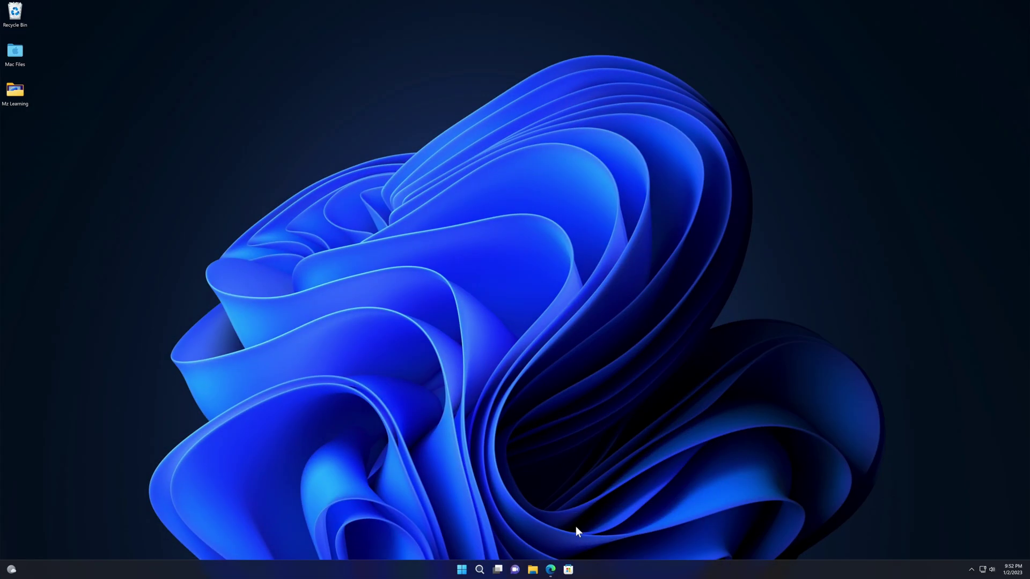
Confirm InstallMacOSX (4.14 GB) sits in Downloads, then return to the AnyToISO page in Edge.
{"action": "left_click", "coordinate": [533, 570]}
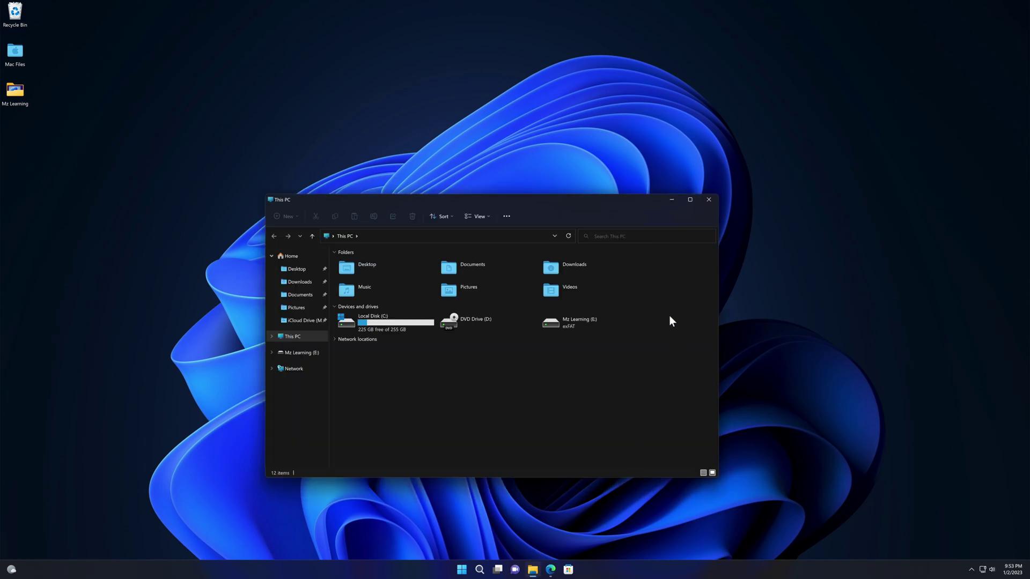
{"action": "double_click", "coordinate": [568, 269]}
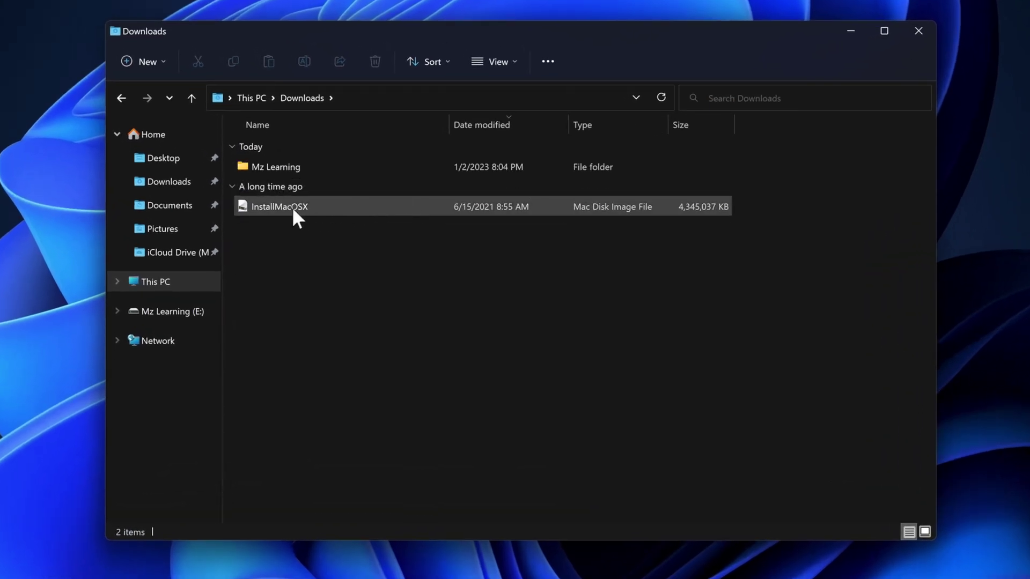
{"action": "left_click", "coordinate": [292, 208]}
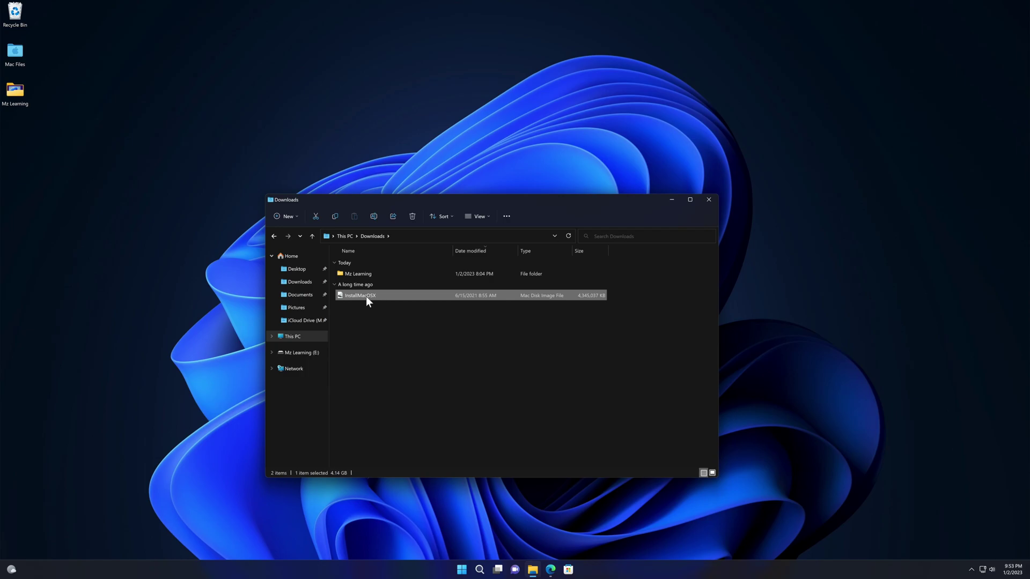
{"action": "left_click", "coordinate": [705, 202]}
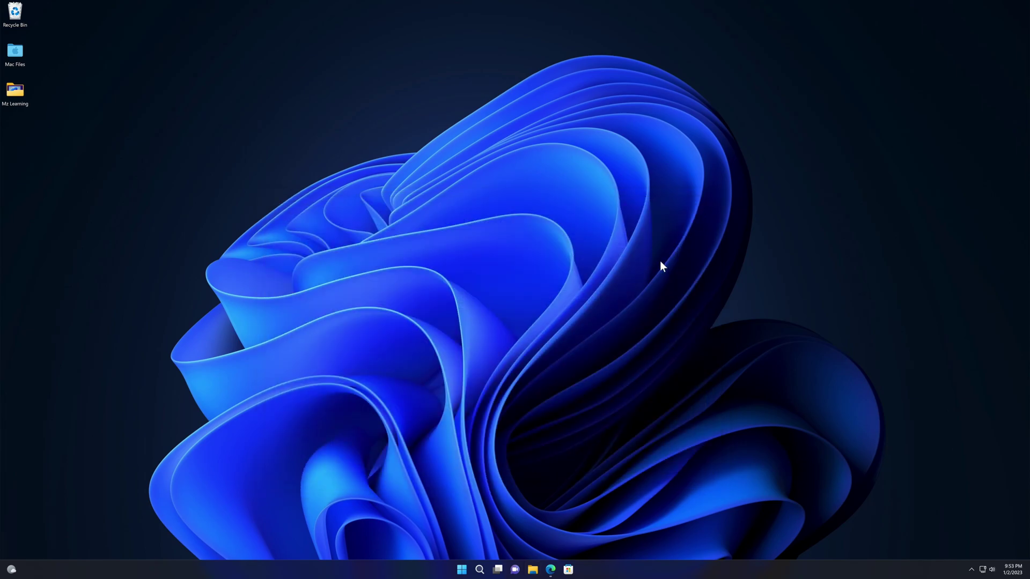
{"action": "left_click", "coordinate": [549, 570]}
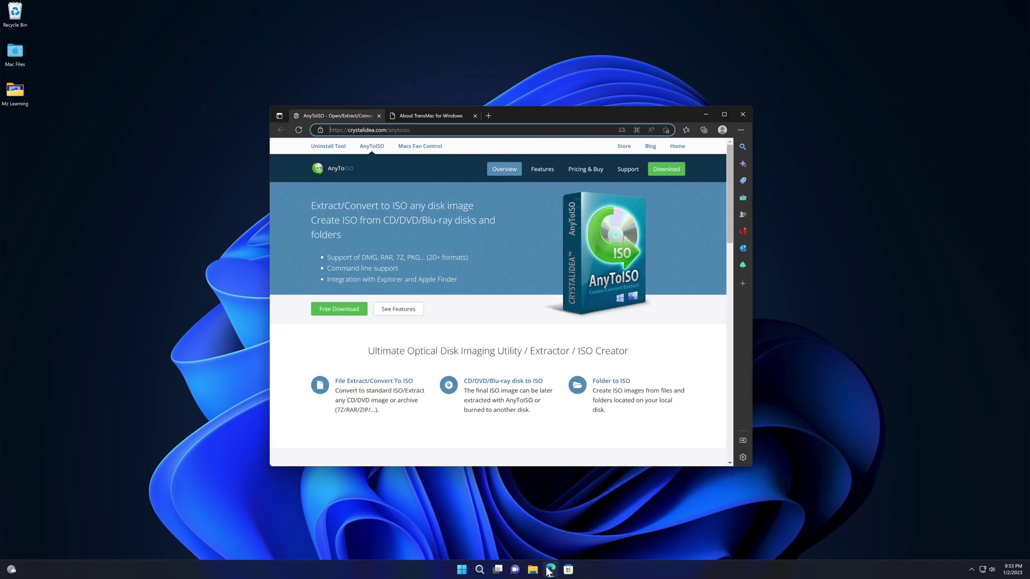
Download the AnyToISO installer for Windows and the TransMac tmsetup.zip.
{"action": "left_click", "coordinate": [329, 310]}
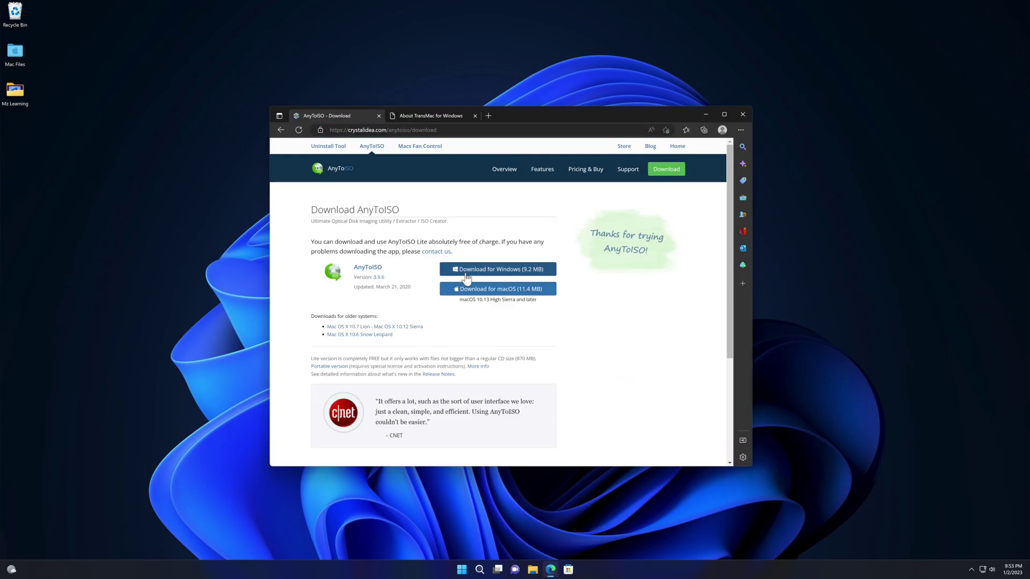
{"action": "left_click", "coordinate": [506, 274]}
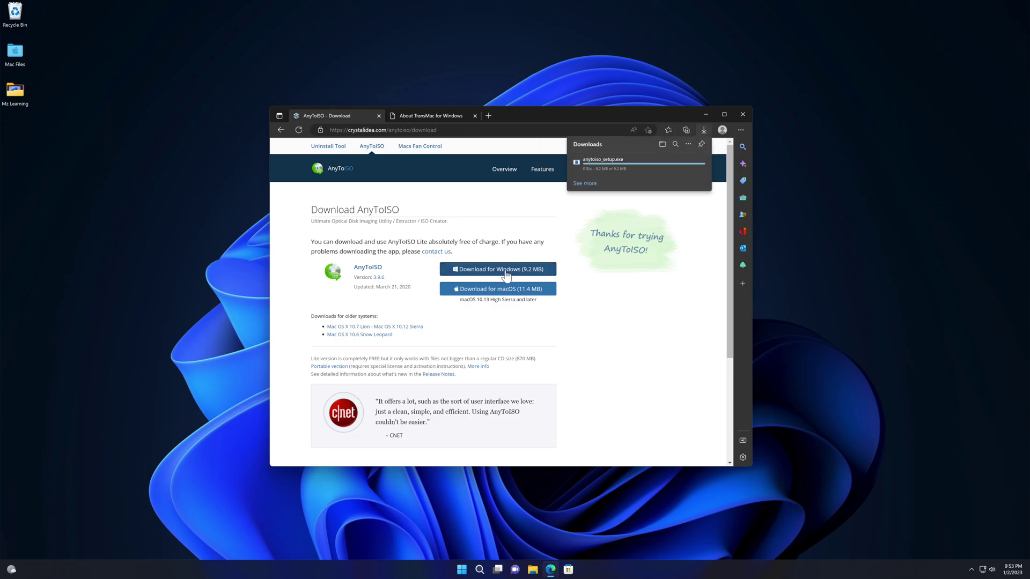
{"action": "left_click", "coordinate": [453, 116]}
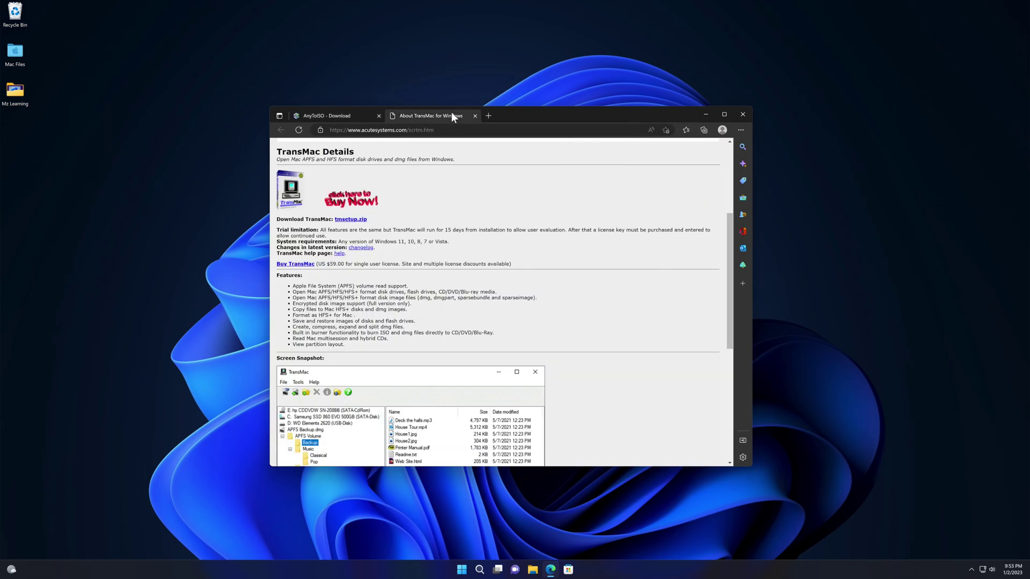
{"action": "left_click", "coordinate": [353, 221]}
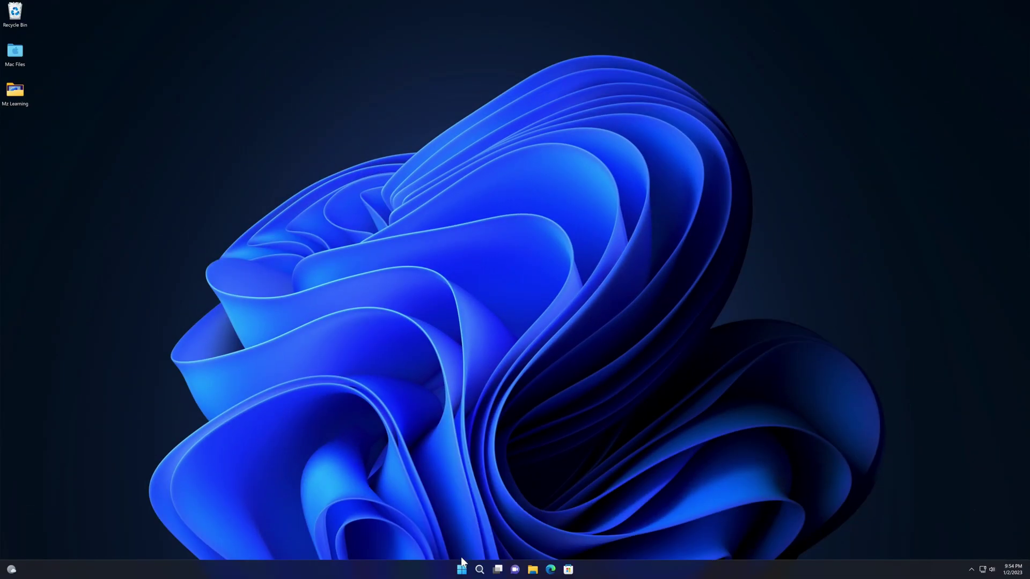
Launch AnyToISO from a Start menu search.
{"action": "left_click", "coordinate": [461, 571]}
{"action": "type", "text": "anyToISO"}
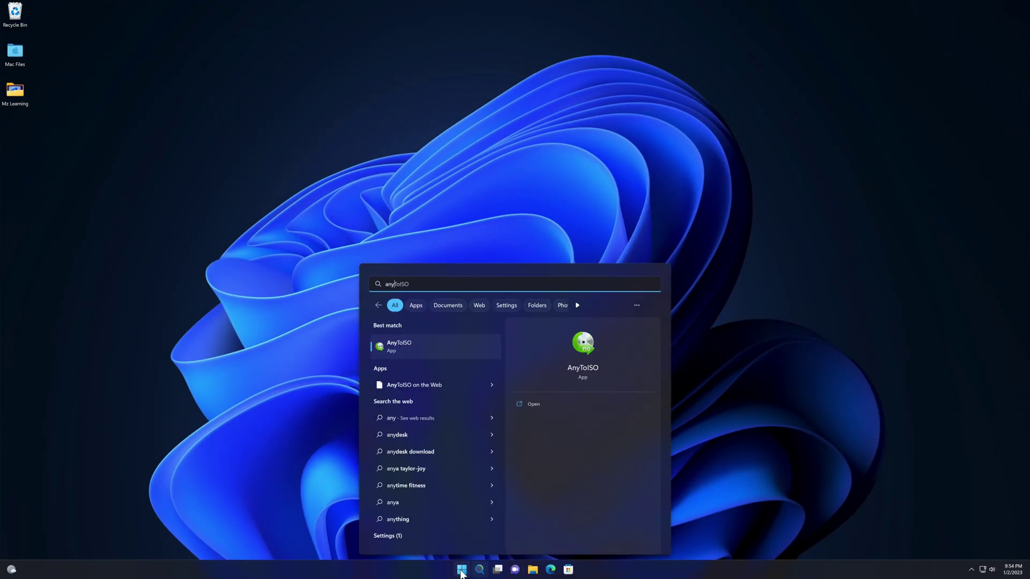
{"action": "left_click", "coordinate": [536, 407]}
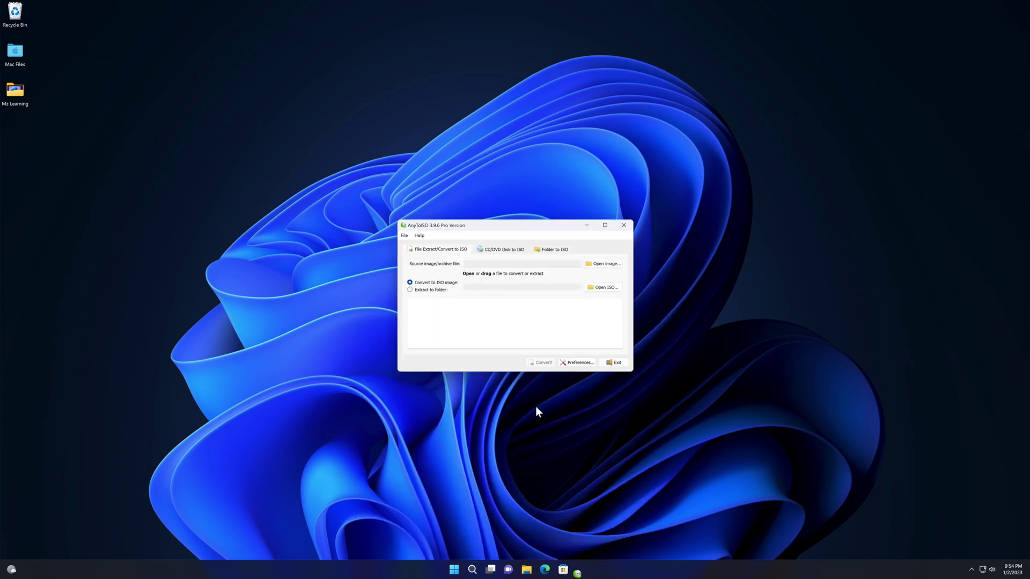
Create two new desktop folders named Mz and Learning.
{"action": "right_click", "coordinate": [517, 414]}
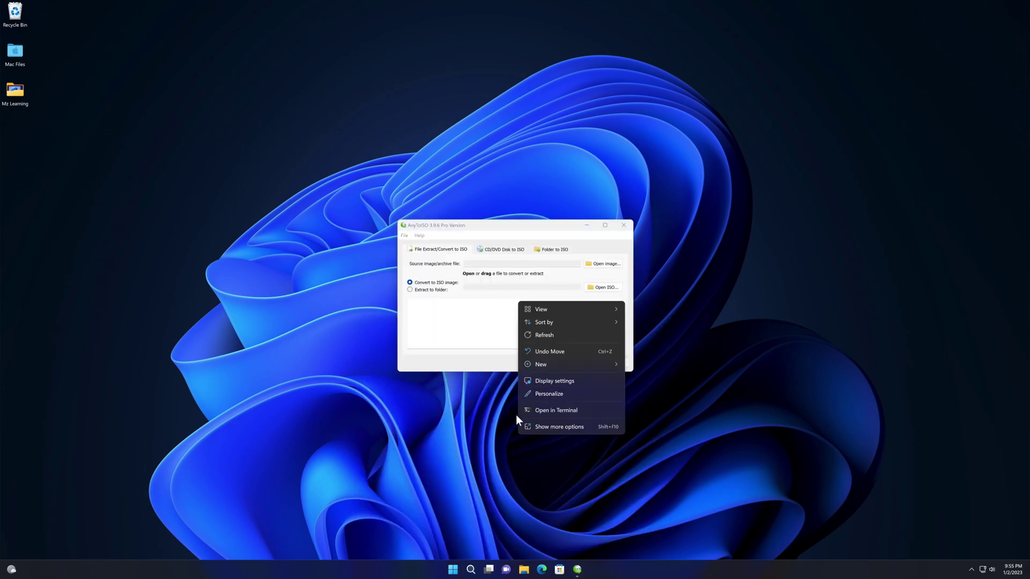
{"action": "mouse_move", "coordinate": [529, 365]}
{"action": "left_click", "coordinate": [633, 367]}
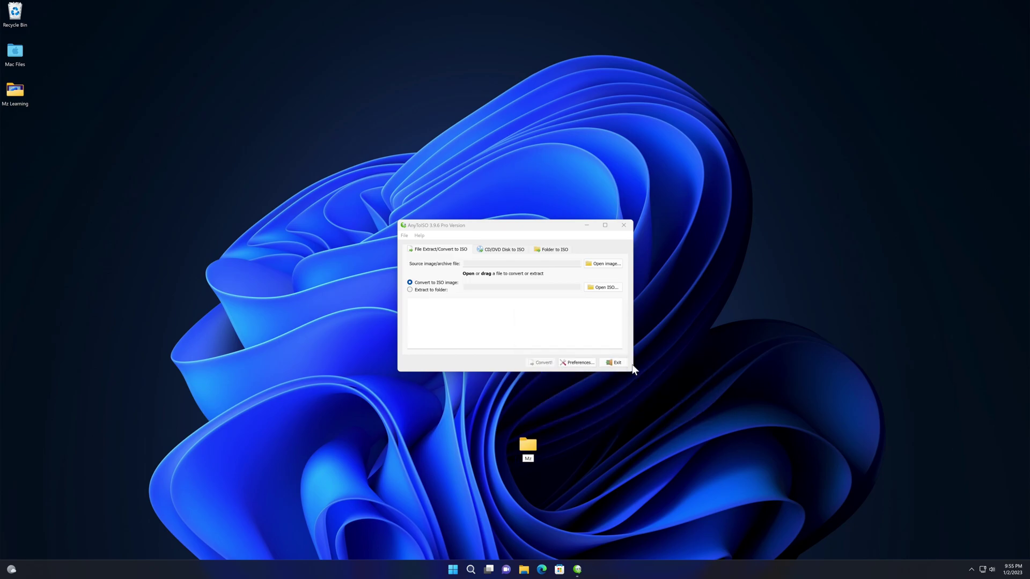
{"action": "type", "text": "Mz"}
{"action": "right_click", "coordinate": [591, 438]}
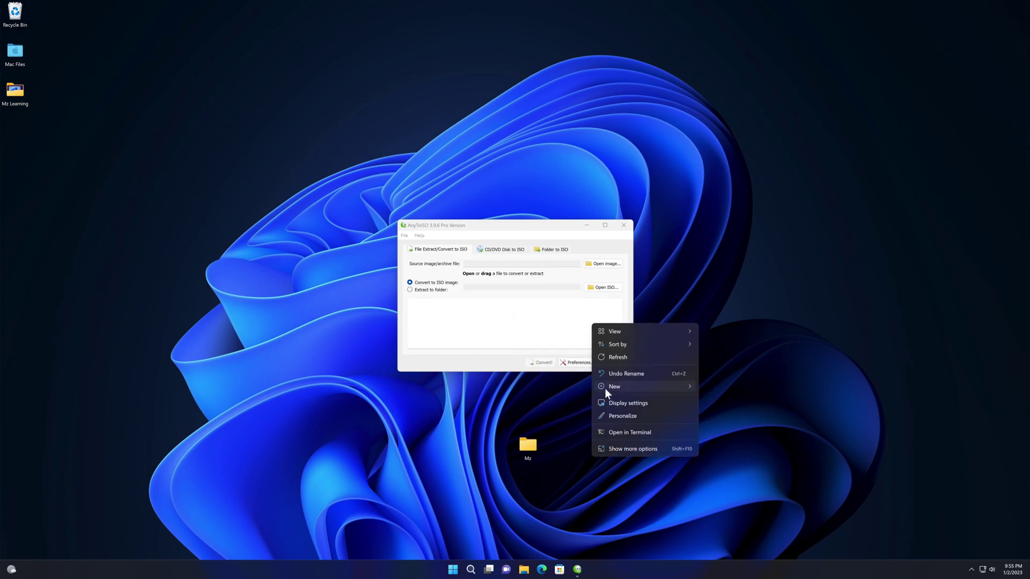
{"action": "mouse_move", "coordinate": [605, 389]}
{"action": "left_click", "coordinate": [716, 389]}
{"action": "type", "text": "Learning"}
{"action": "key", "text": "Return"}
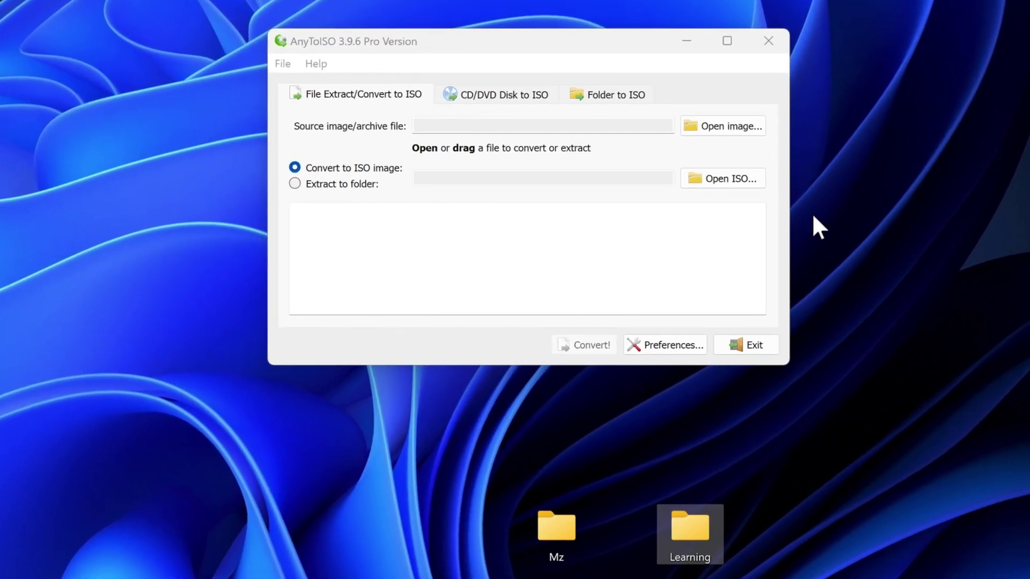
Load InstallMacOSX.dmg from Downloads as the AnyToISO source image.
{"action": "left_click", "coordinate": [725, 128]}
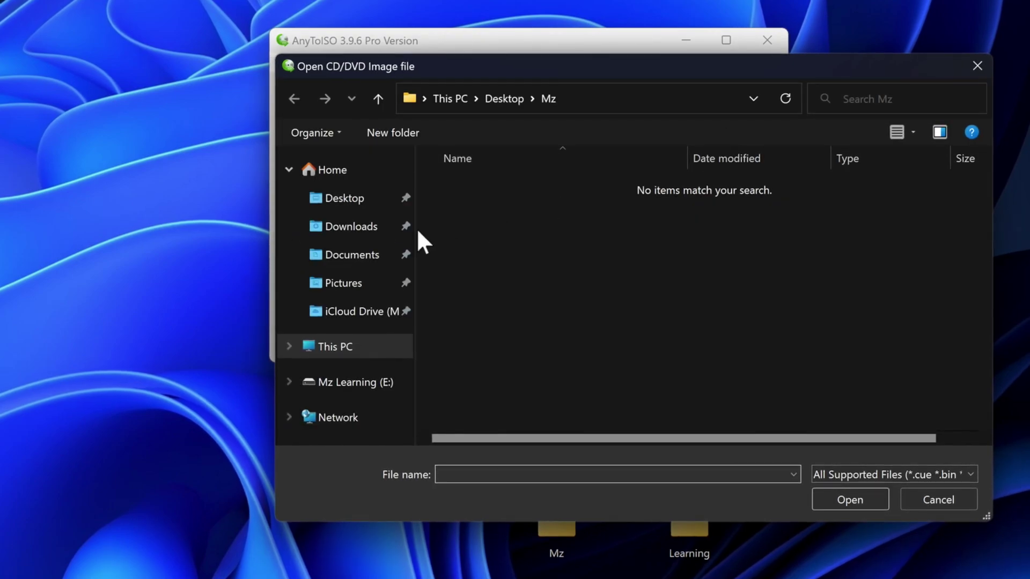
{"action": "left_click", "coordinate": [365, 232]}
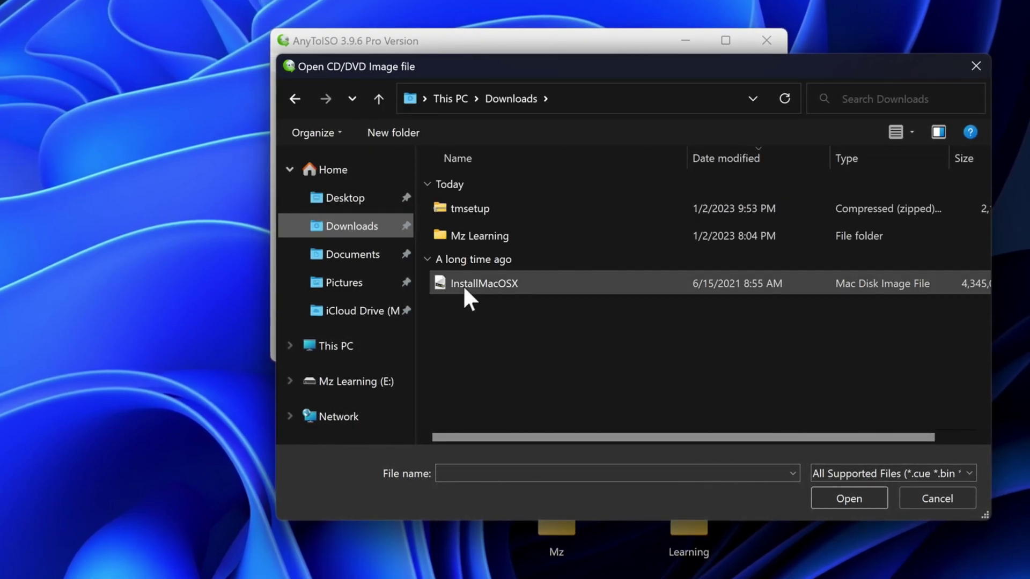
{"action": "left_click", "coordinate": [484, 285]}
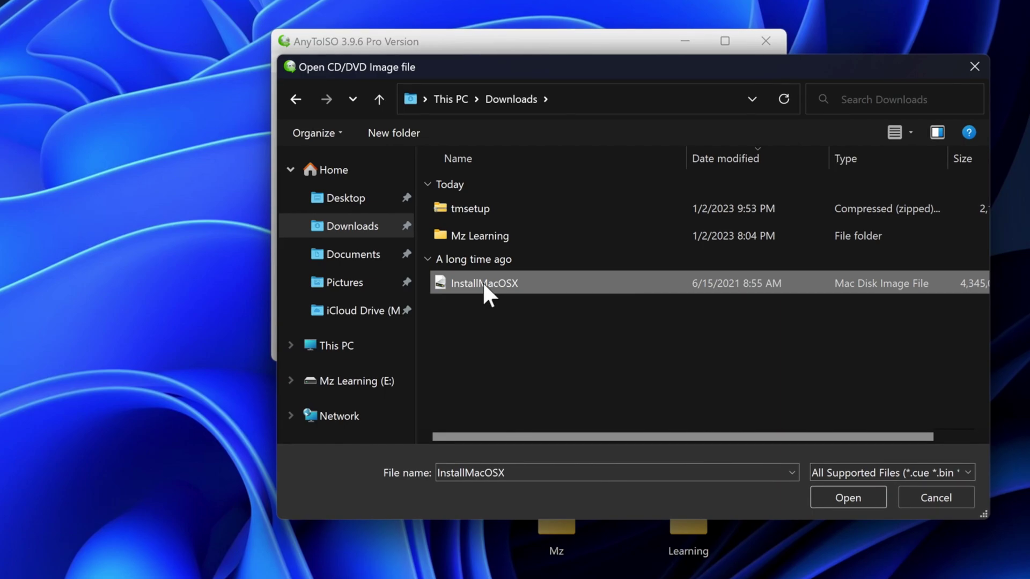
{"action": "left_click", "coordinate": [849, 488]}
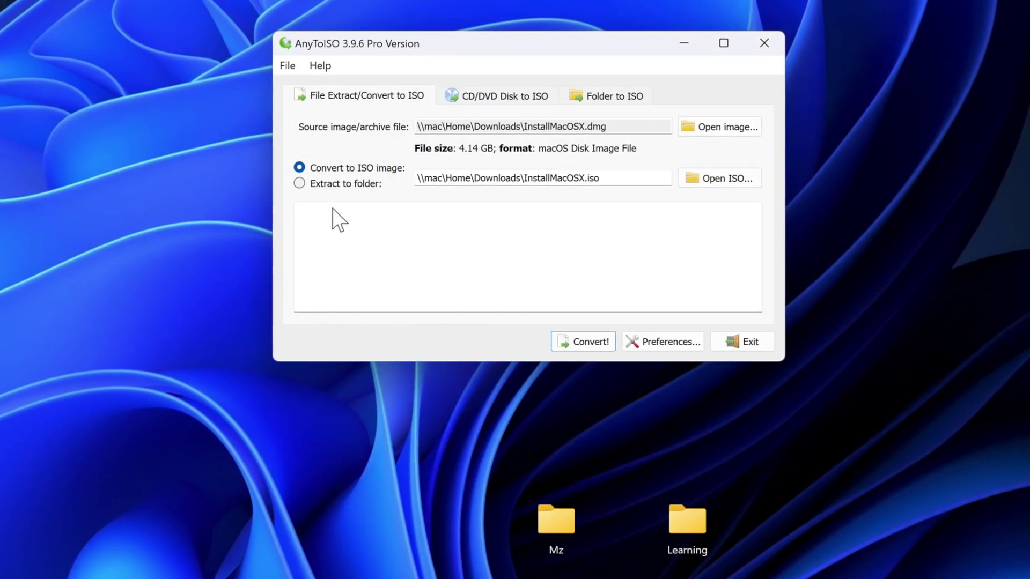
Set AnyToISO to extract into the desktop Mz folder.
{"action": "left_click", "coordinate": [299, 183]}
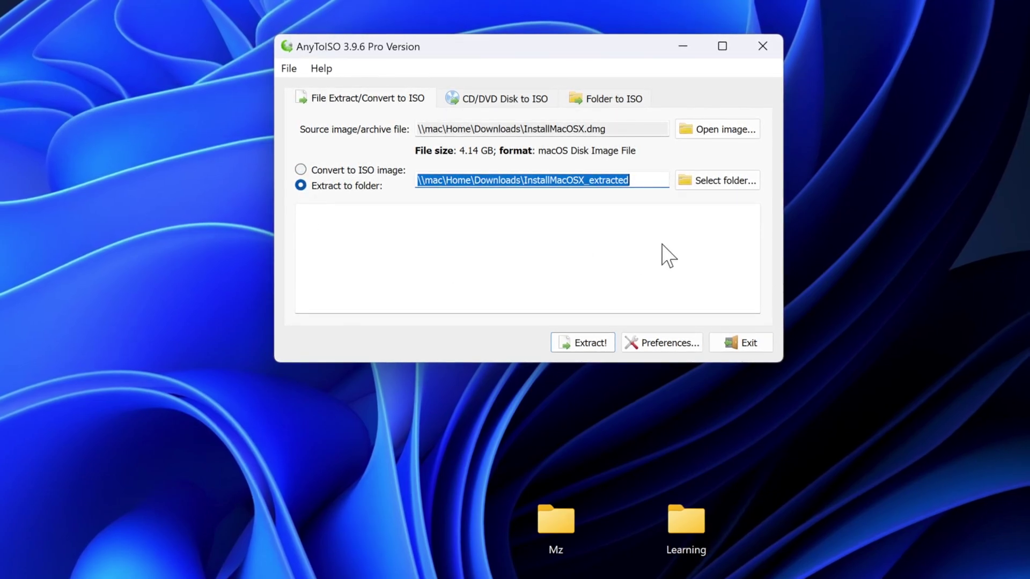
{"action": "left_click", "coordinate": [733, 179]}
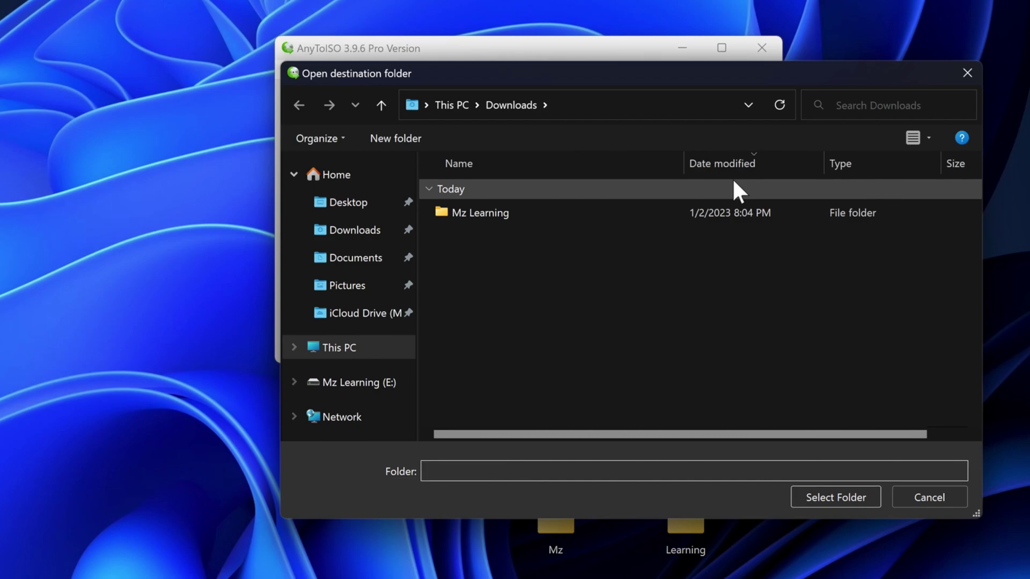
{"action": "left_click", "coordinate": [354, 214]}
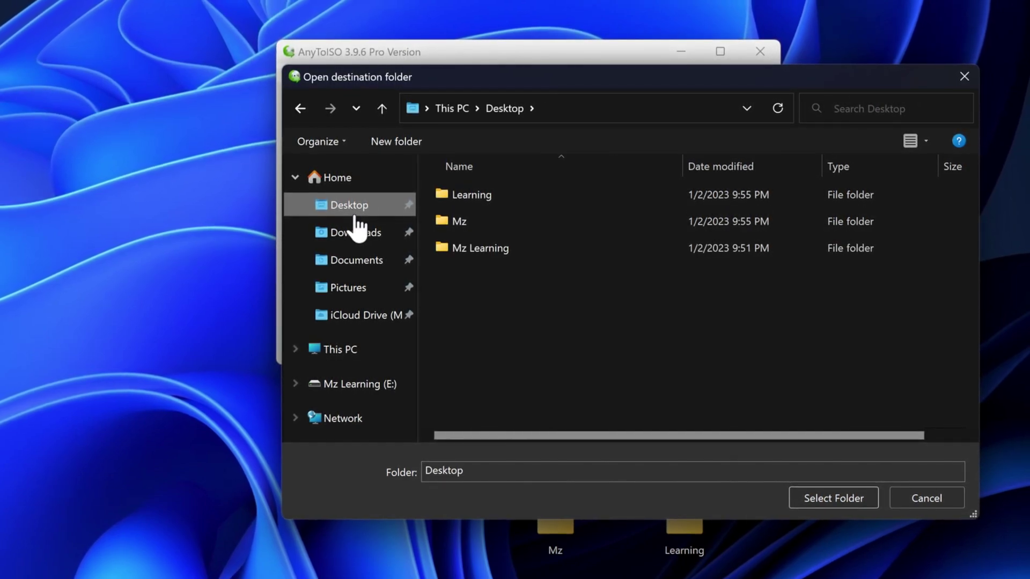
{"action": "left_click", "coordinate": [481, 221]}
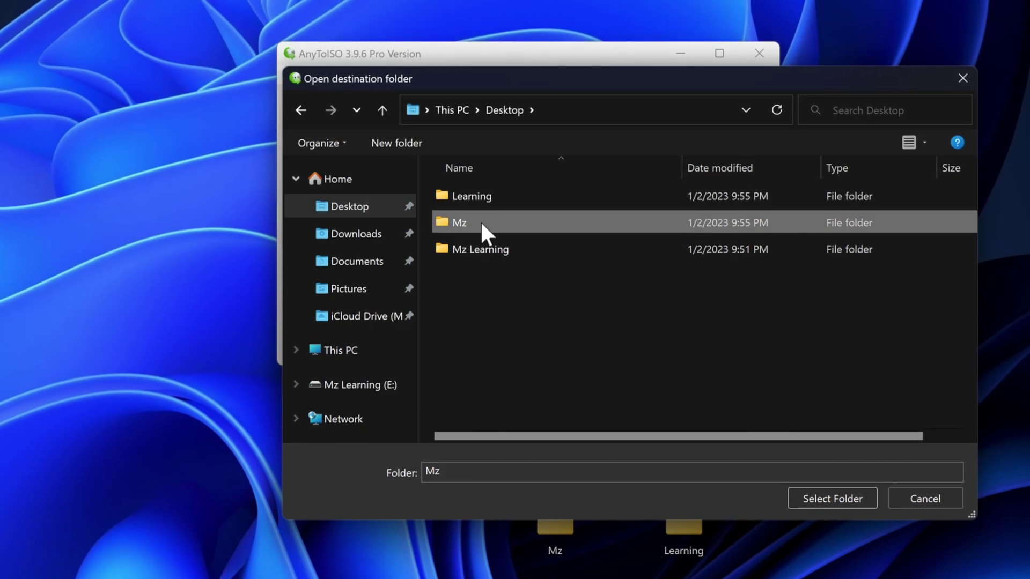
{"action": "left_click", "coordinate": [835, 497]}
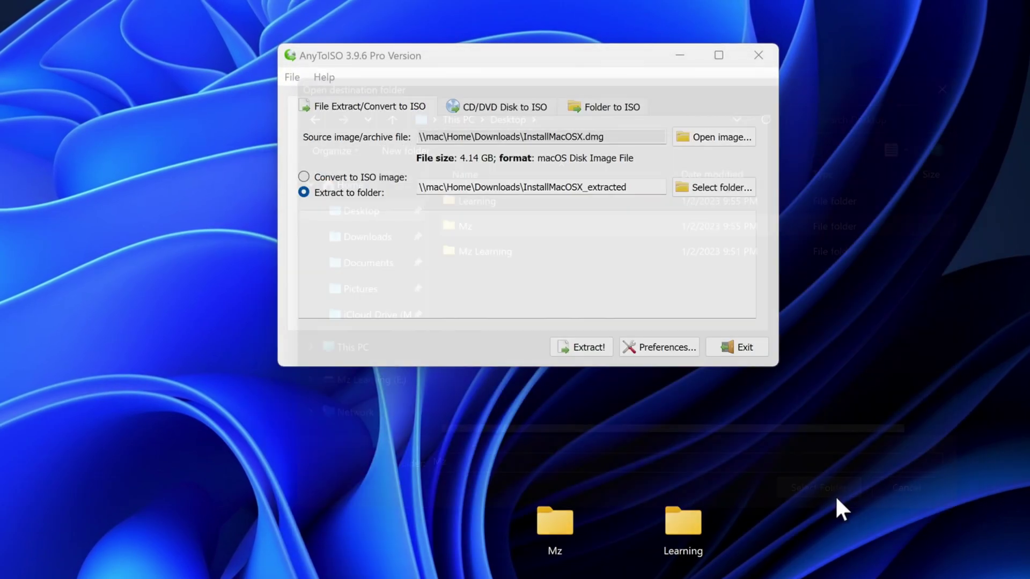
Extract the image into Mz, confirming overwrite, and check the output folder.
{"action": "left_click", "coordinate": [590, 349]}
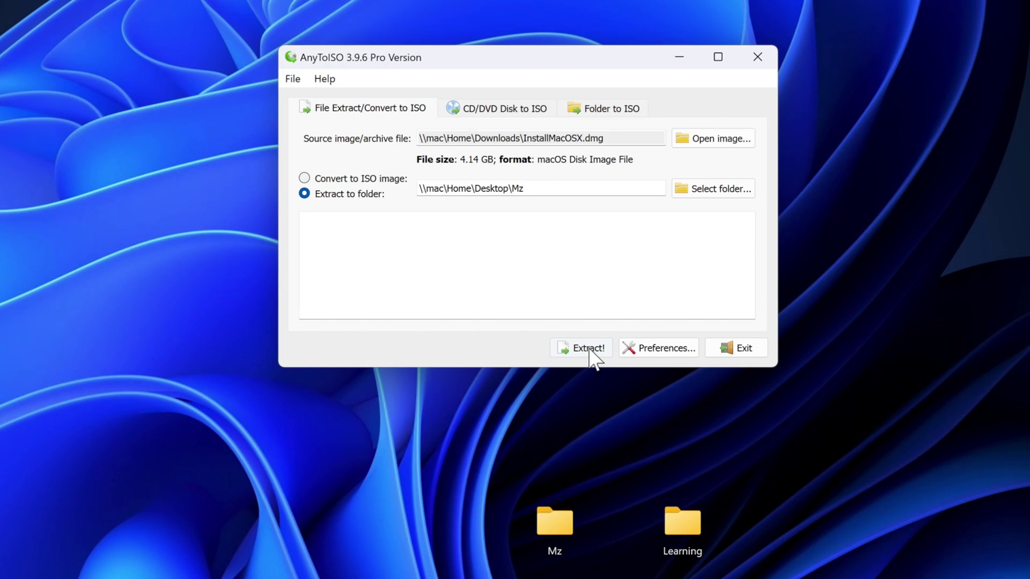
{"action": "left_click", "coordinate": [618, 250]}
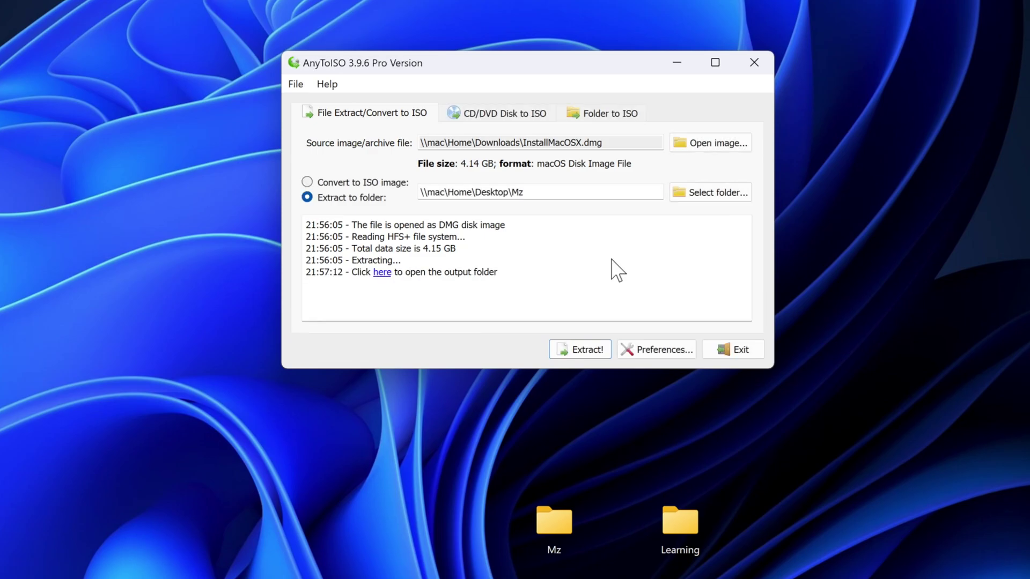
{"action": "left_click", "coordinate": [383, 273]}
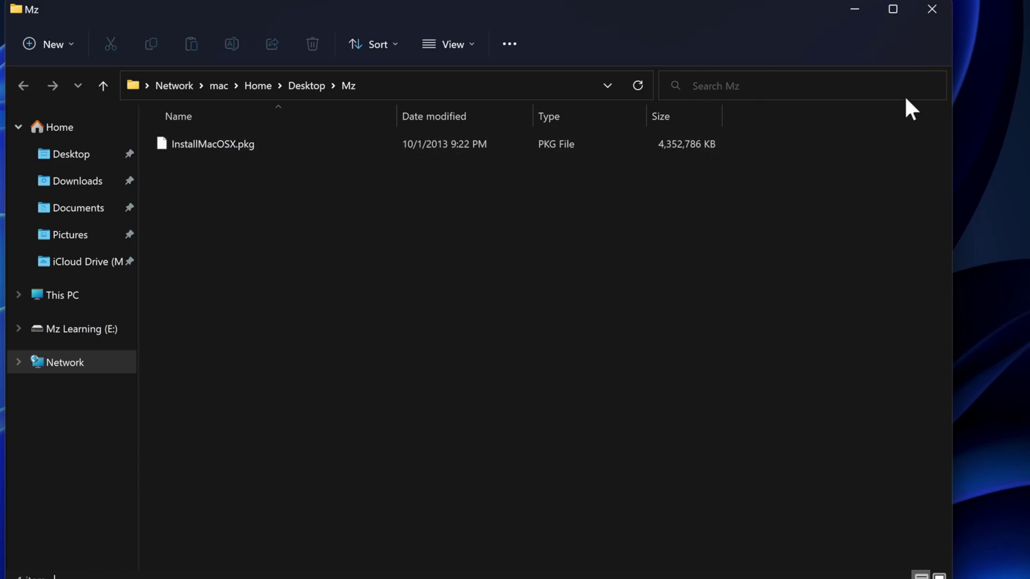
{"action": "left_click", "coordinate": [926, 15]}
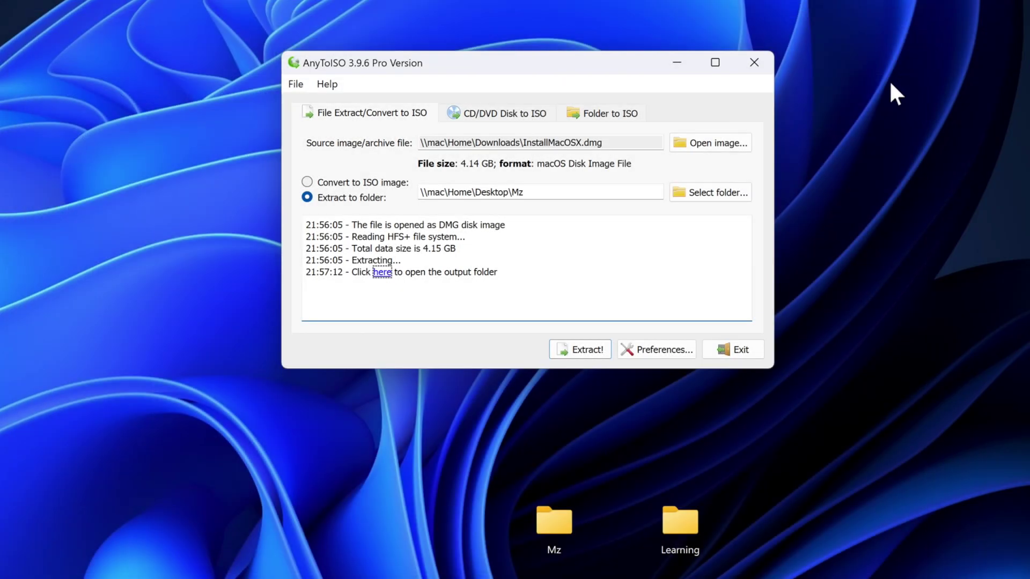
Load InstallMacOSX.pkg from the desktop Mz folder as the source image.
{"action": "left_click", "coordinate": [729, 151]}
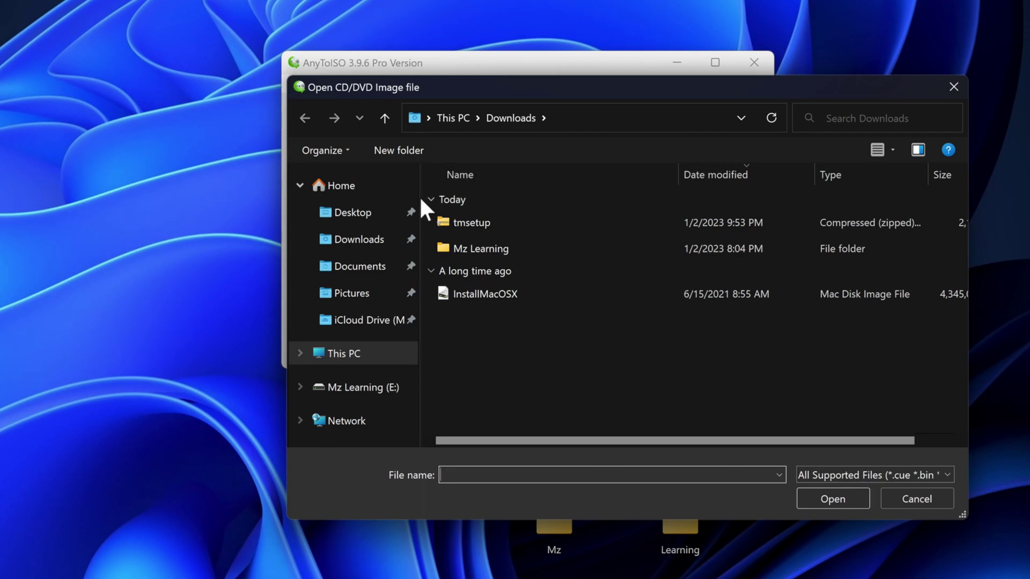
{"action": "left_click", "coordinate": [351, 213]}
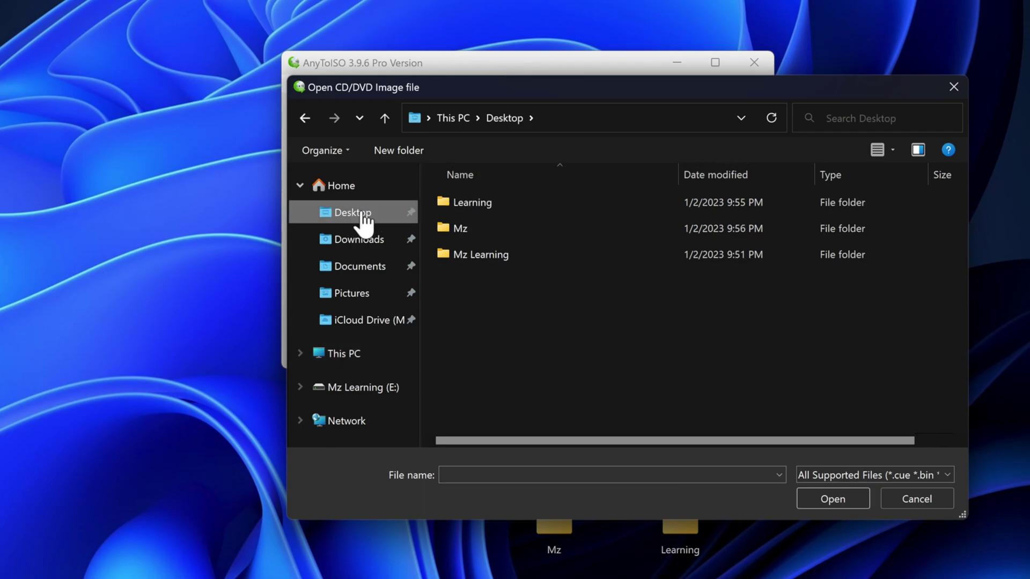
{"action": "double_click", "coordinate": [465, 228]}
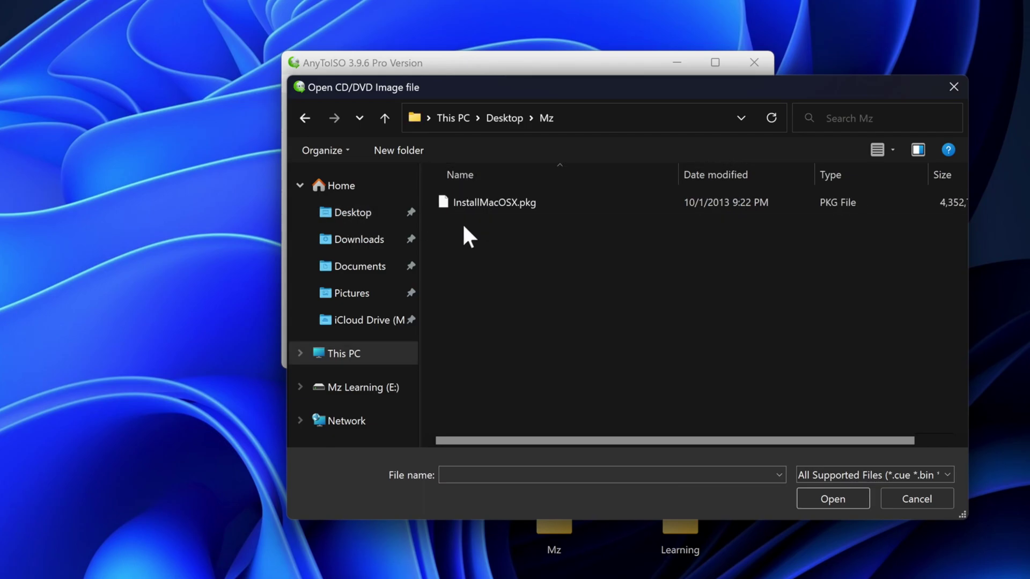
{"action": "left_click", "coordinate": [503, 202]}
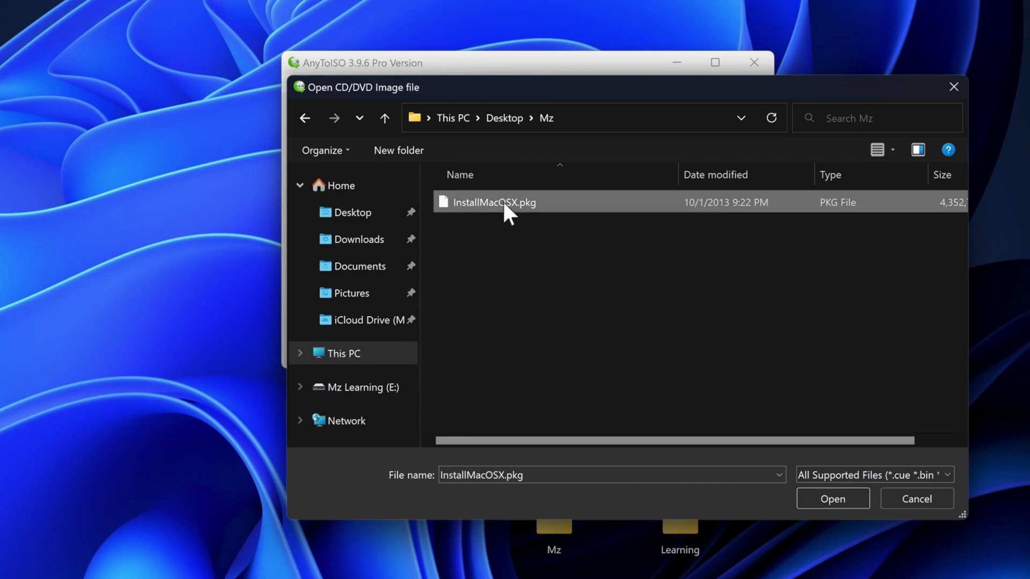
{"action": "left_click", "coordinate": [824, 492]}
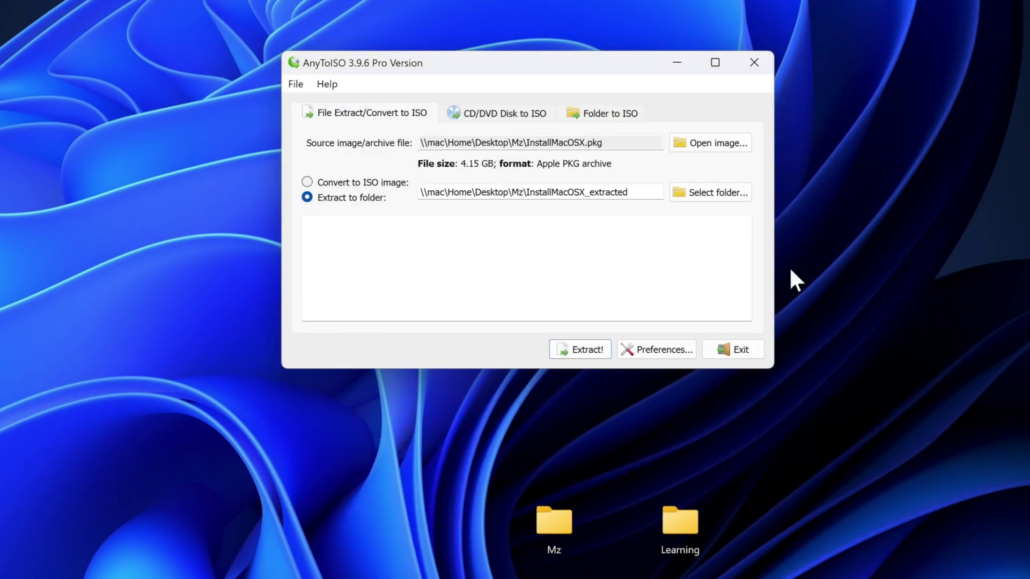
Extract the package into the desktop Learning folder, confirming overwrite.
{"action": "left_click", "coordinate": [708, 193]}
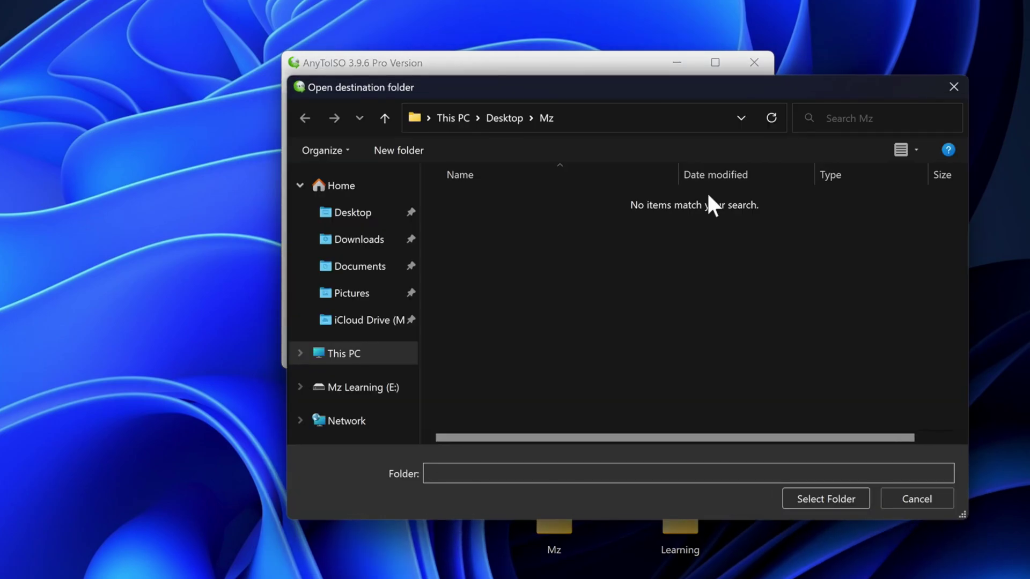
{"action": "left_click", "coordinate": [339, 214]}
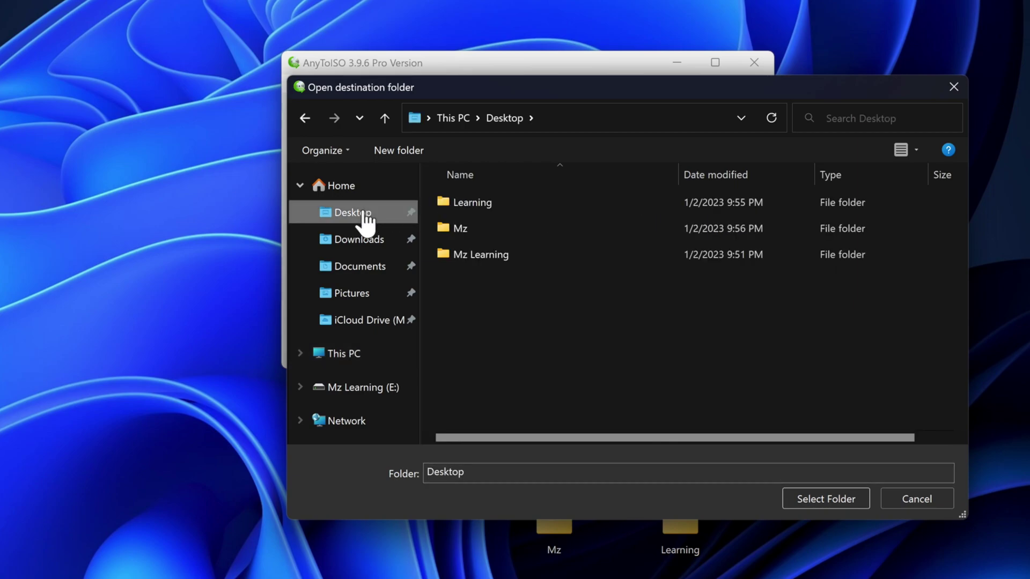
{"action": "left_click", "coordinate": [485, 204]}
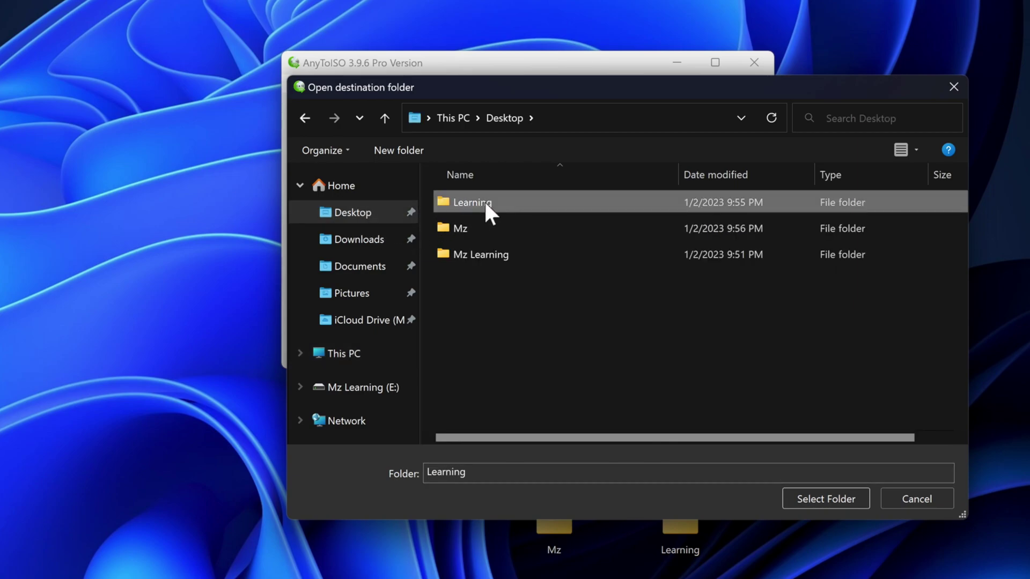
{"action": "left_click", "coordinate": [830, 496]}
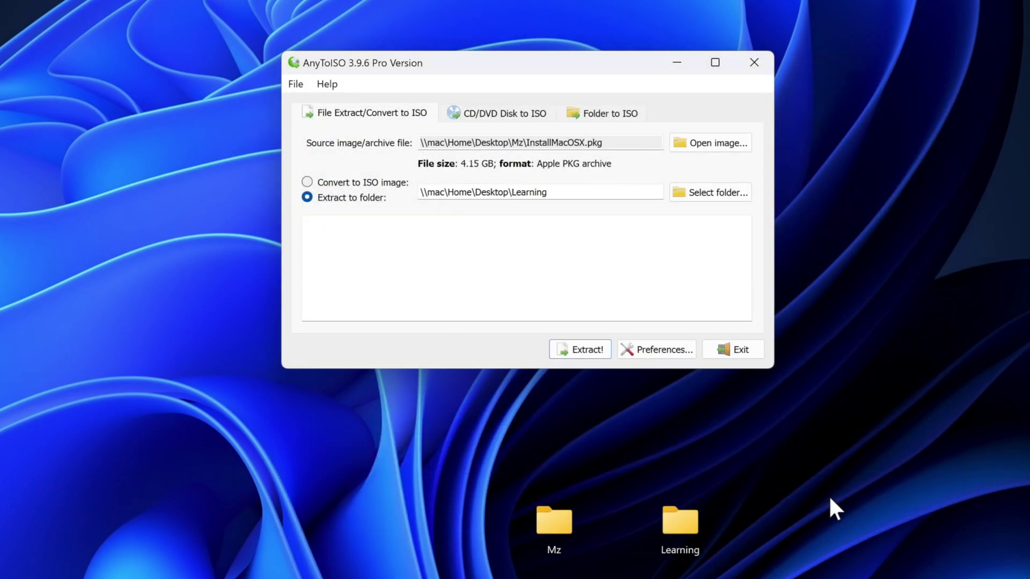
{"action": "left_click", "coordinate": [582, 352]}
{"action": "left_click", "coordinate": [635, 252]}
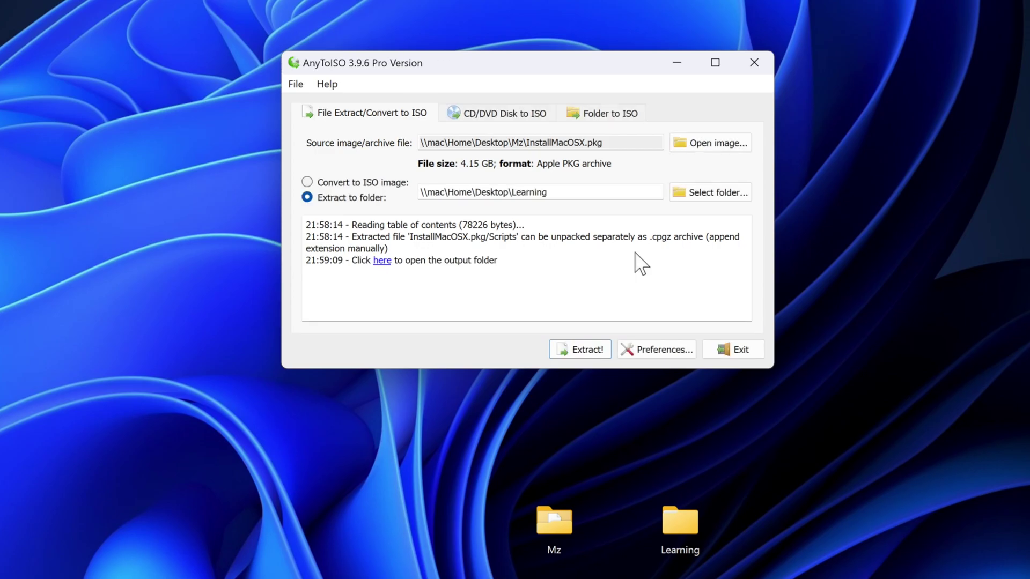
Move the 4.12 GB InstallESD image from the extracted InstallMacOSX.pkg folder onto the desktop.
{"action": "left_click", "coordinate": [386, 263]}
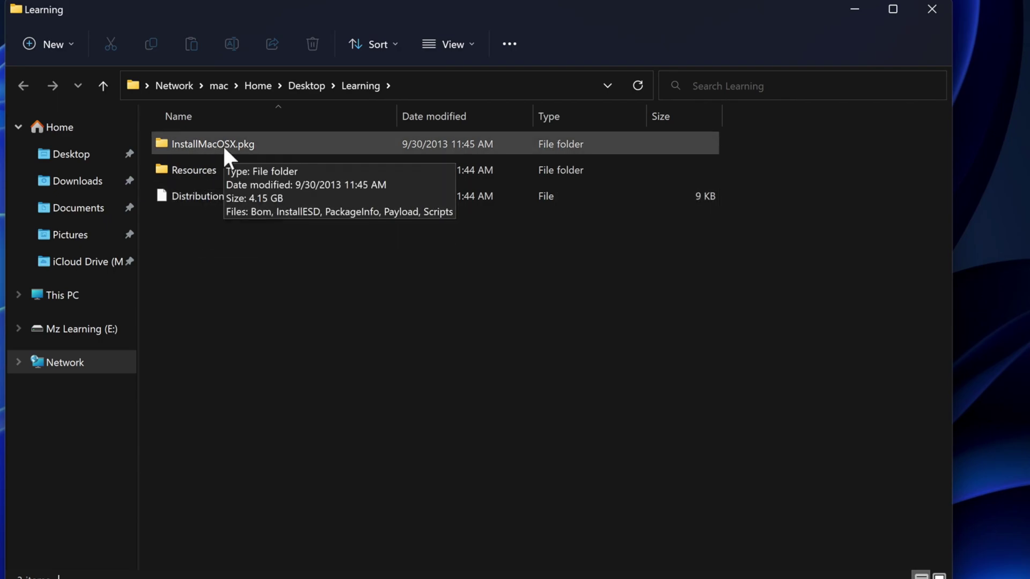
{"action": "double_click", "coordinate": [204, 146]}
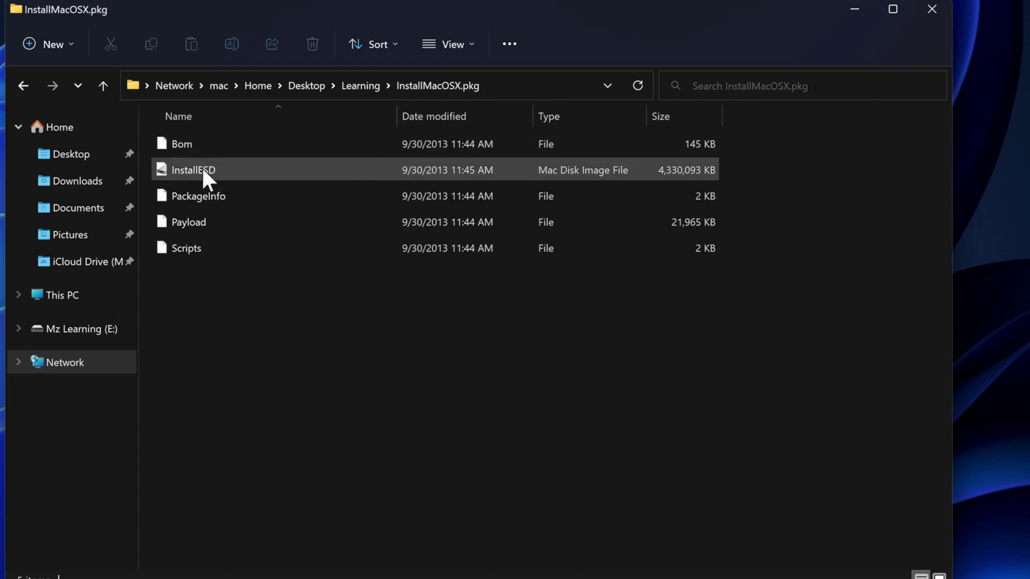
{"action": "left_click", "coordinate": [203, 169]}
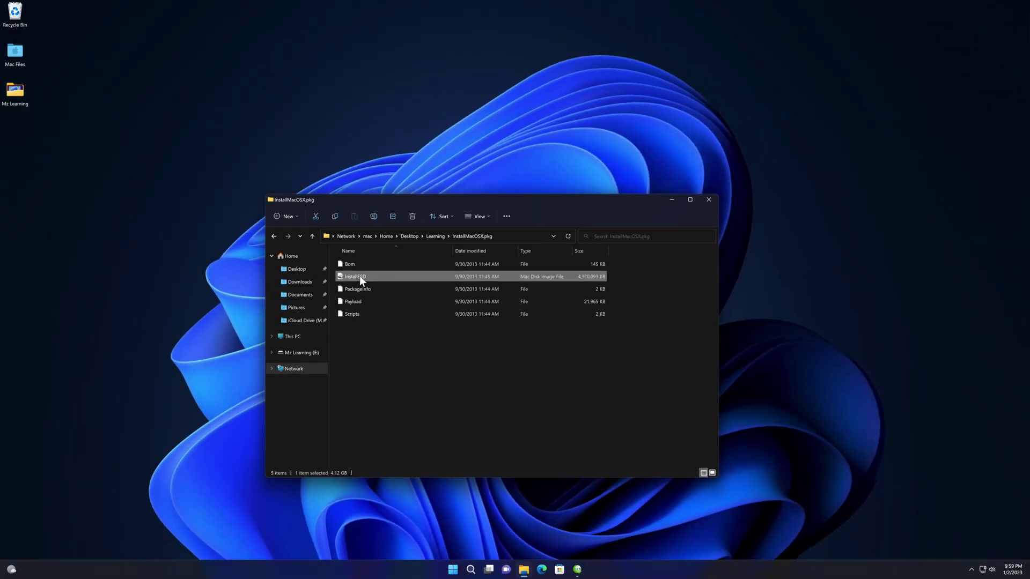
{"action": "left_click_drag", "start_coordinate": [358, 276], "coordinate": [235, 375]}
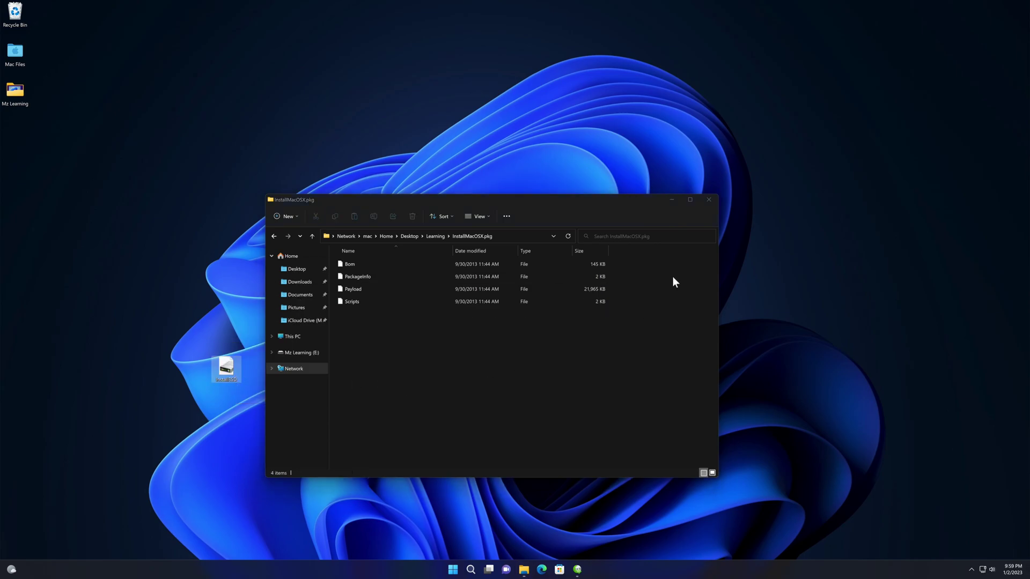
Close File Explorer and AnyToISO, then select the Mz and Learning desktop folders.
{"action": "left_click", "coordinate": [709, 201]}
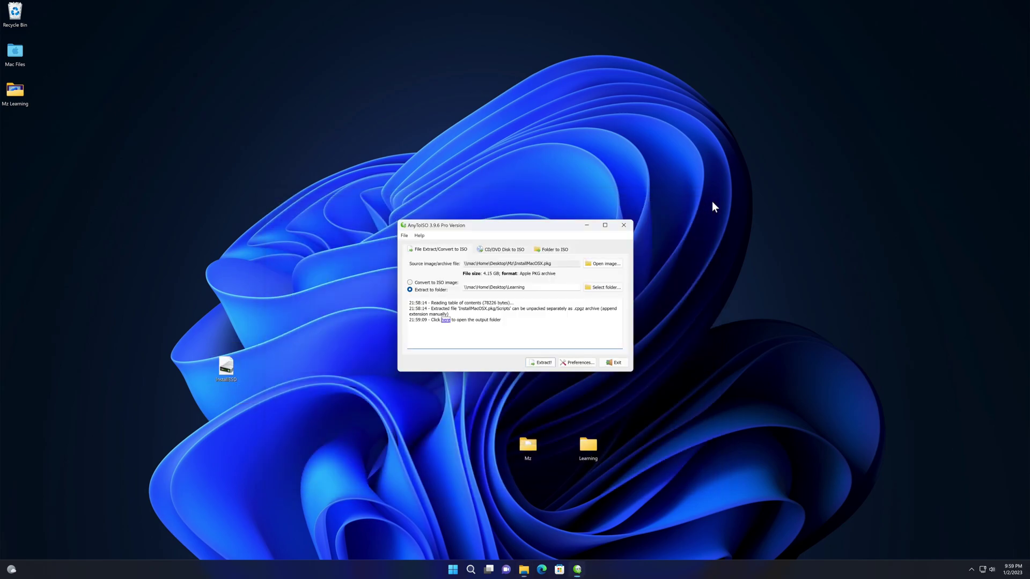
{"action": "left_click", "coordinate": [624, 226]}
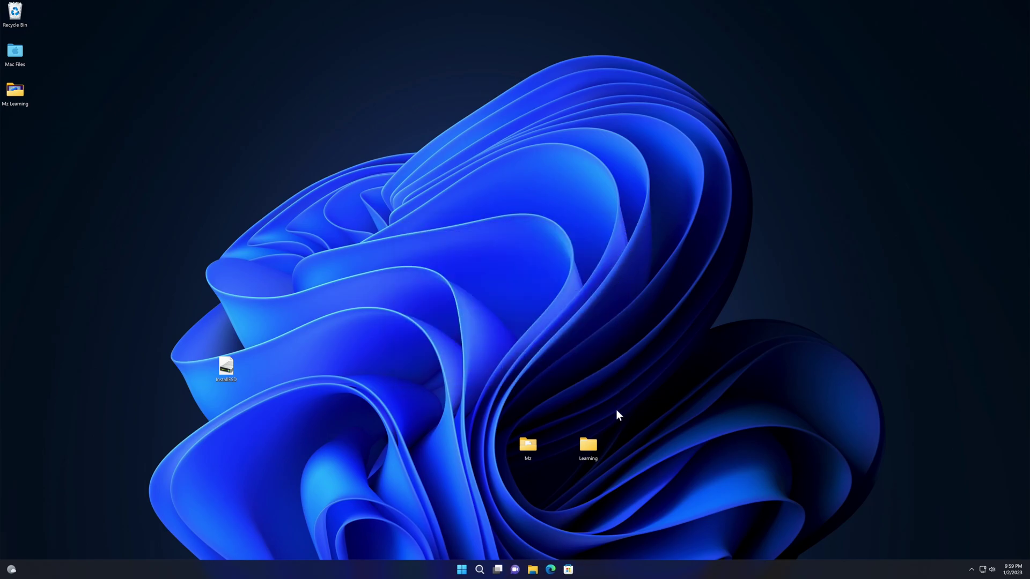
{"action": "left_click_drag", "start_coordinate": [617, 412], "coordinate": [516, 450]}
Delete the Mz and Learning folders, then run TransMac as administrator from a 'trans' search, in trial mode.
{"action": "right_click", "coordinate": [520, 447]}
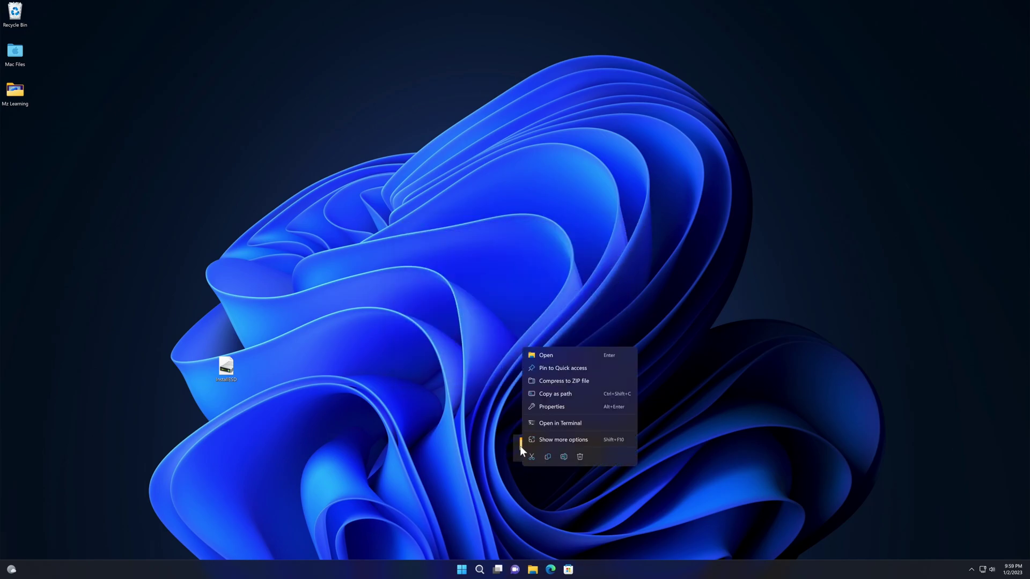
{"action": "left_click", "coordinate": [580, 457]}
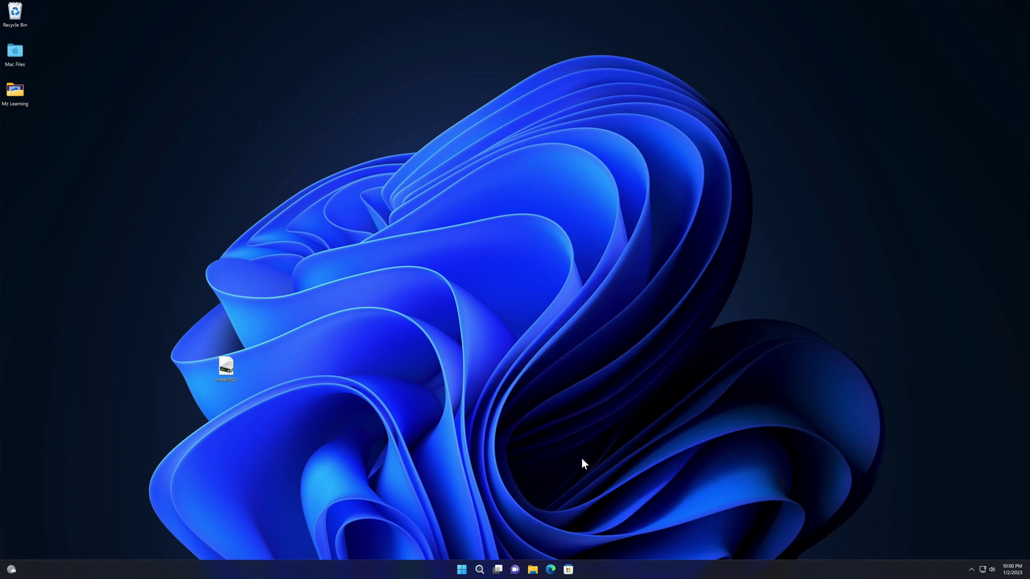
{"action": "left_click", "coordinate": [462, 569]}
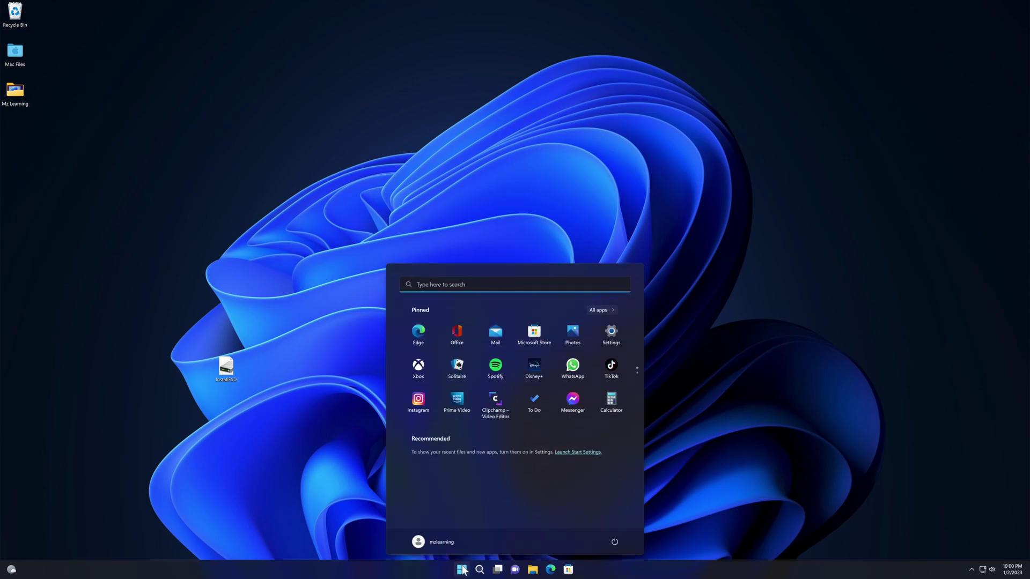
{"action": "type", "text": "trans"}
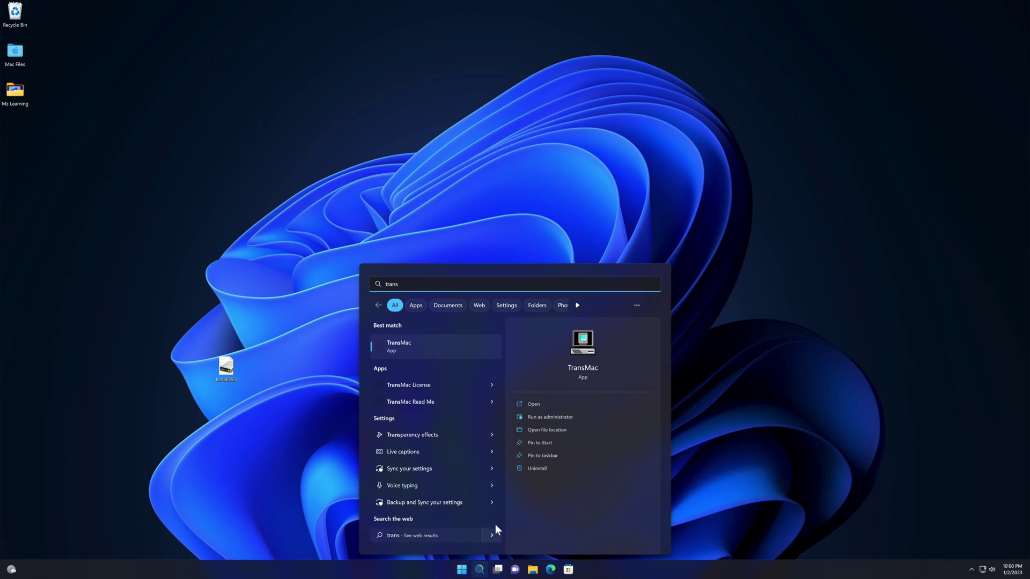
{"action": "left_click", "coordinate": [554, 418]}
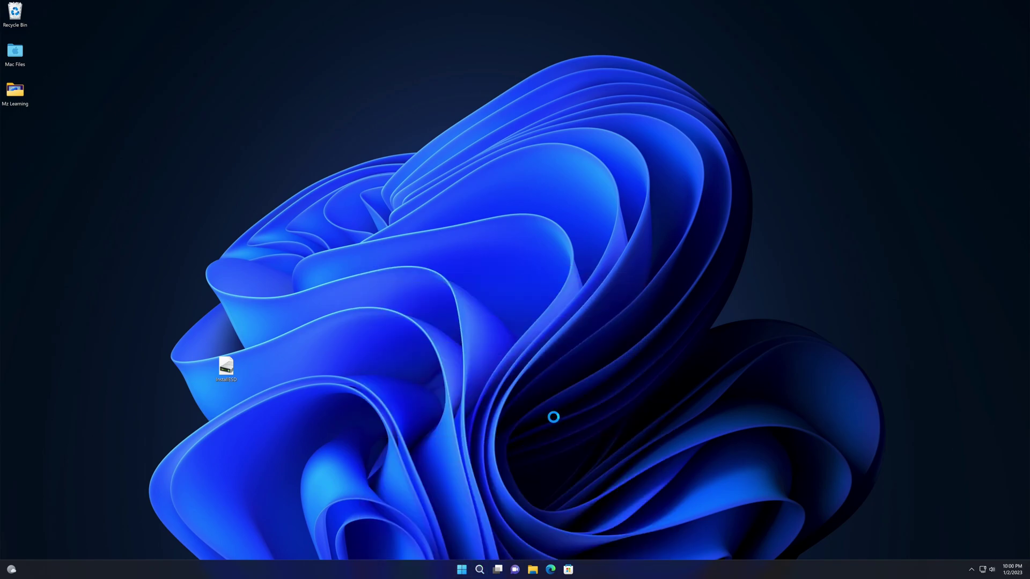
{"action": "left_click", "coordinate": [485, 354]}
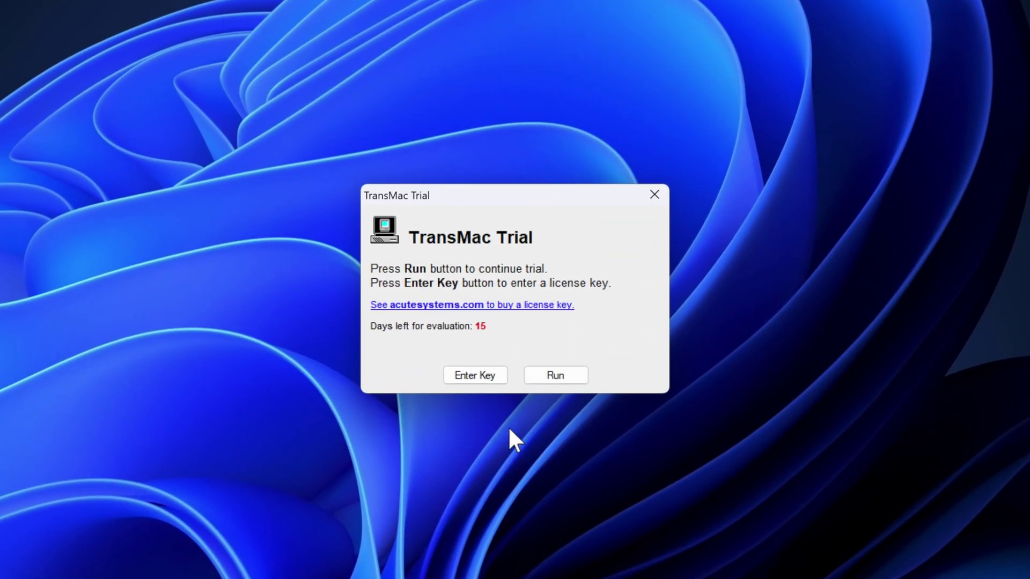
{"action": "left_click", "coordinate": [558, 377]}
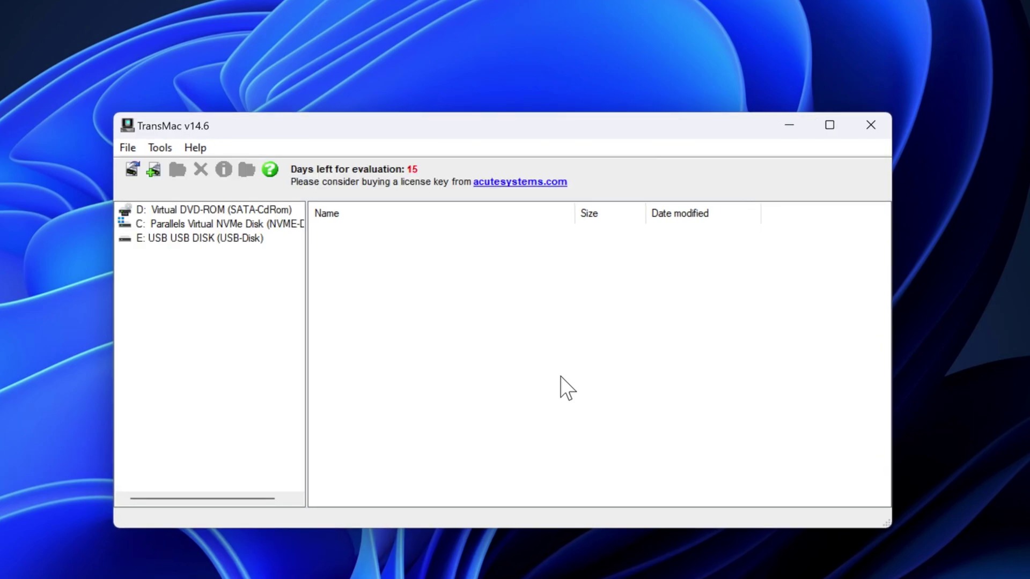
Format USB disk E: for Mac with volume name 'Mac OS X', accepting the last warning.
{"action": "right_click", "coordinate": [201, 242]}
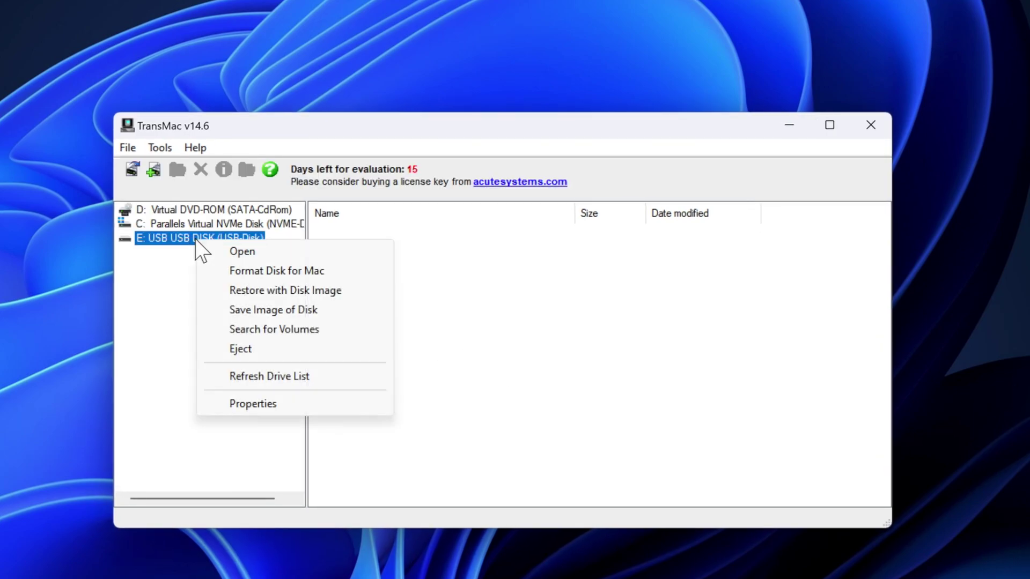
{"action": "left_click", "coordinate": [244, 273]}
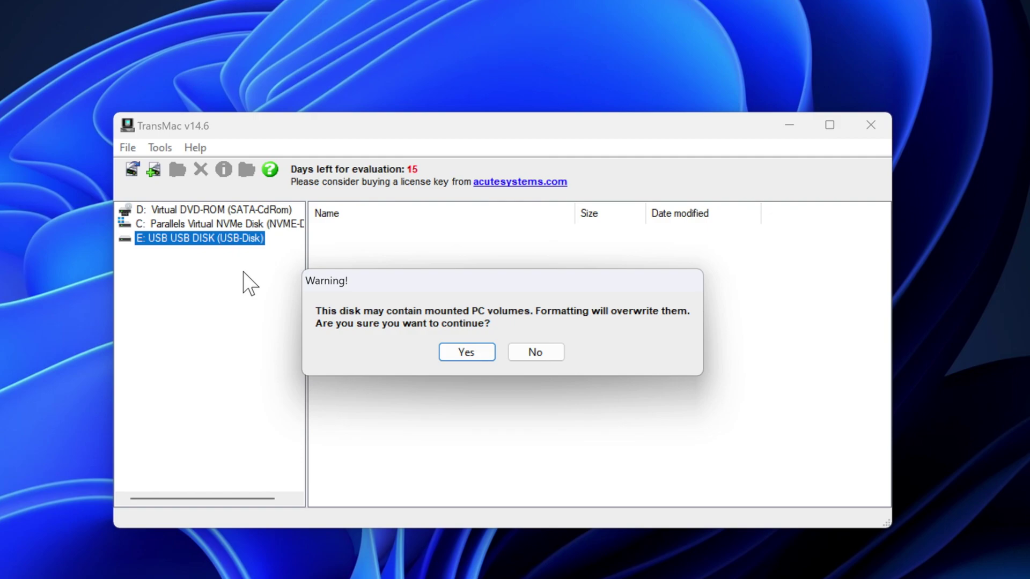
{"action": "left_click", "coordinate": [466, 352]}
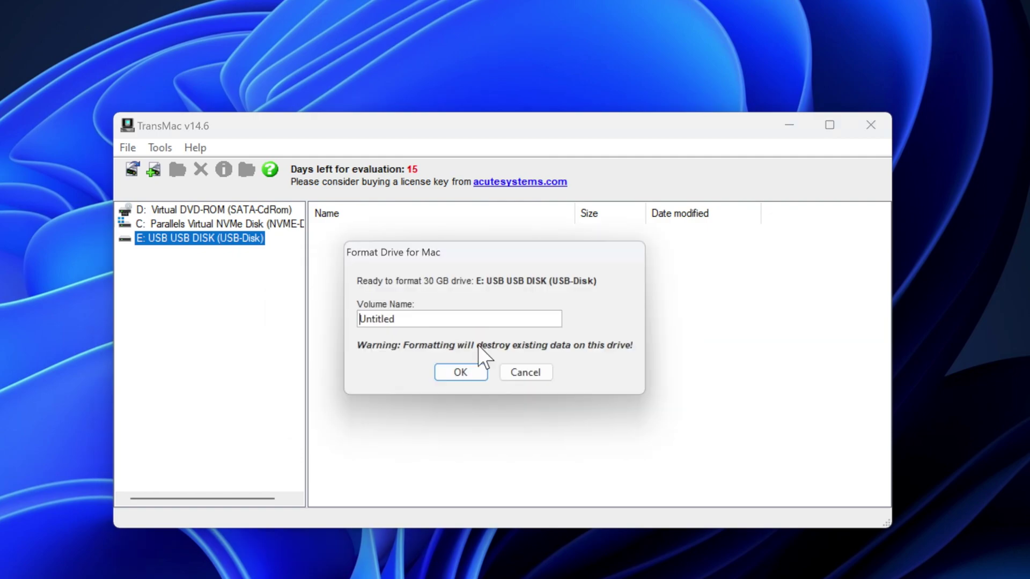
{"action": "left_click_drag", "start_coordinate": [429, 324], "coordinate": [356, 324]}
{"action": "type", "text": "Mac OS X"}
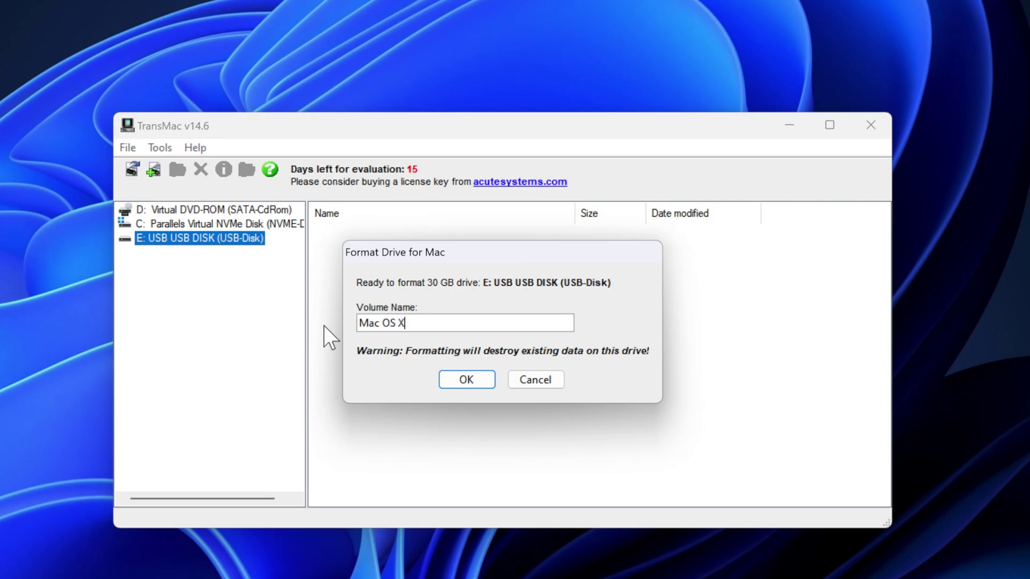
{"action": "left_click", "coordinate": [462, 379]}
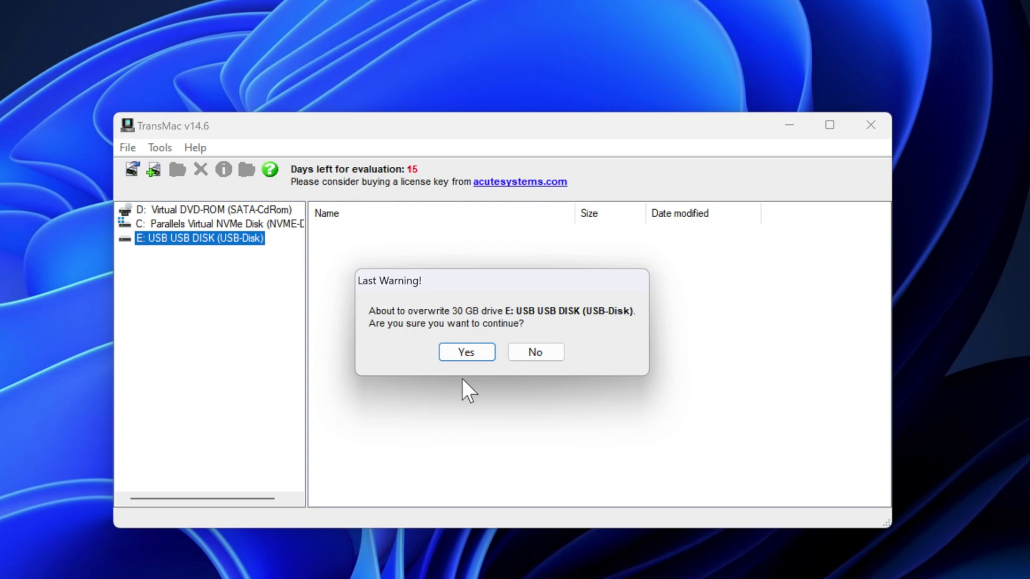
{"action": "left_click", "coordinate": [470, 355]}
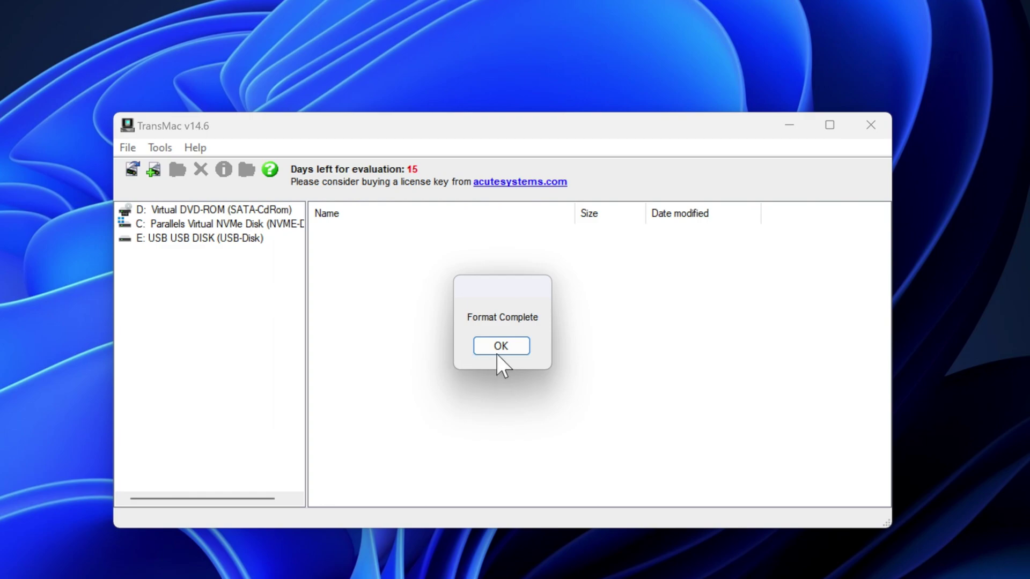
{"action": "left_click", "coordinate": [501, 346]}
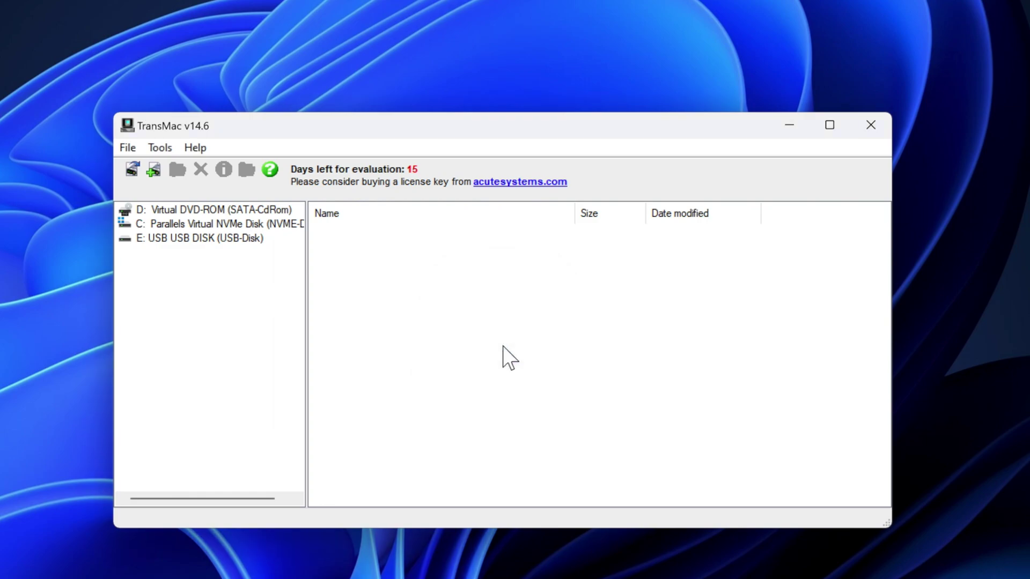
Restore InstallESD.dmg onto USB disk E:, accepting the overwrite warnings through to Restore Complete.
{"action": "right_click", "coordinate": [204, 239]}
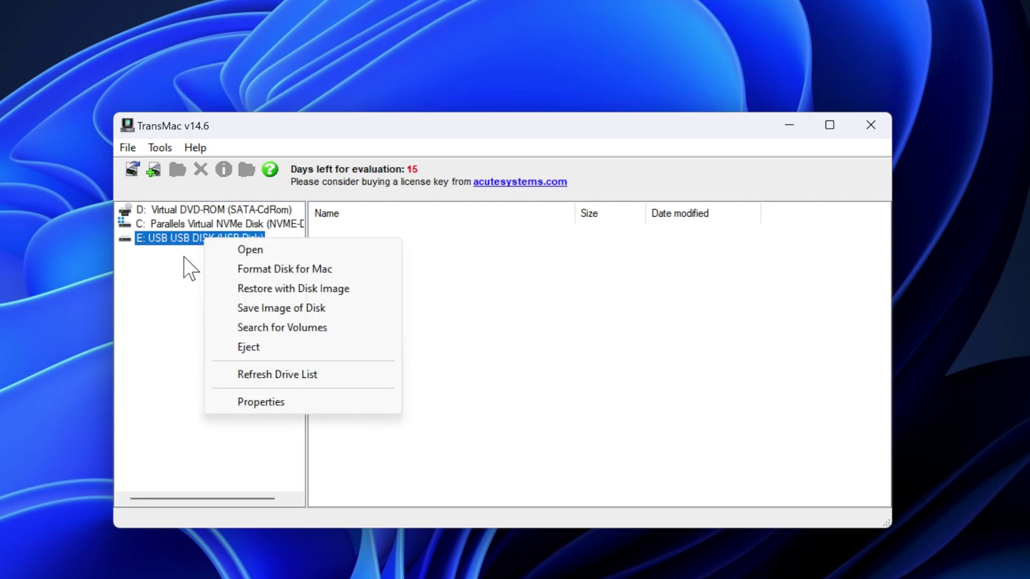
{"action": "left_click", "coordinate": [270, 290]}
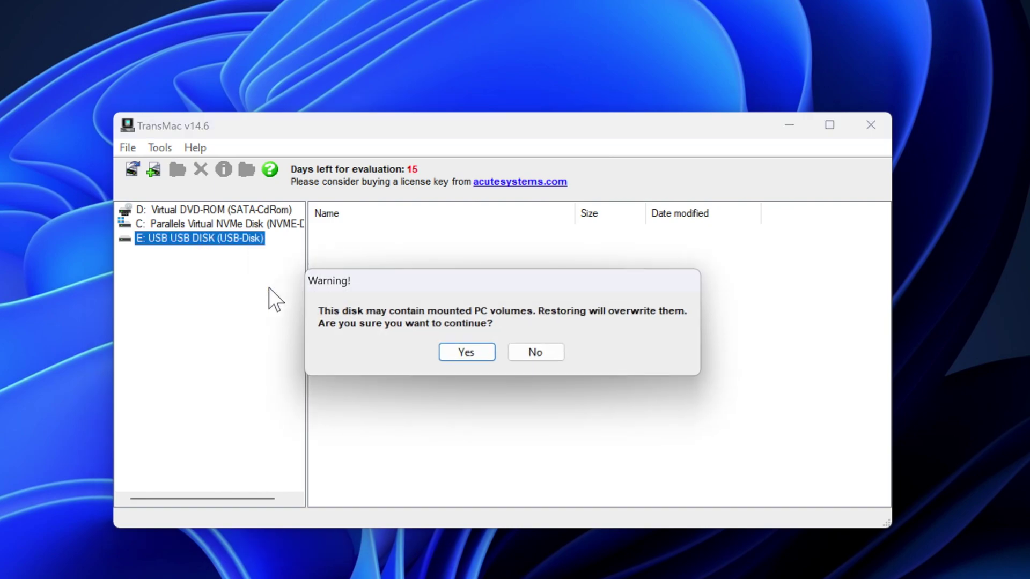
{"action": "left_click", "coordinate": [463, 351]}
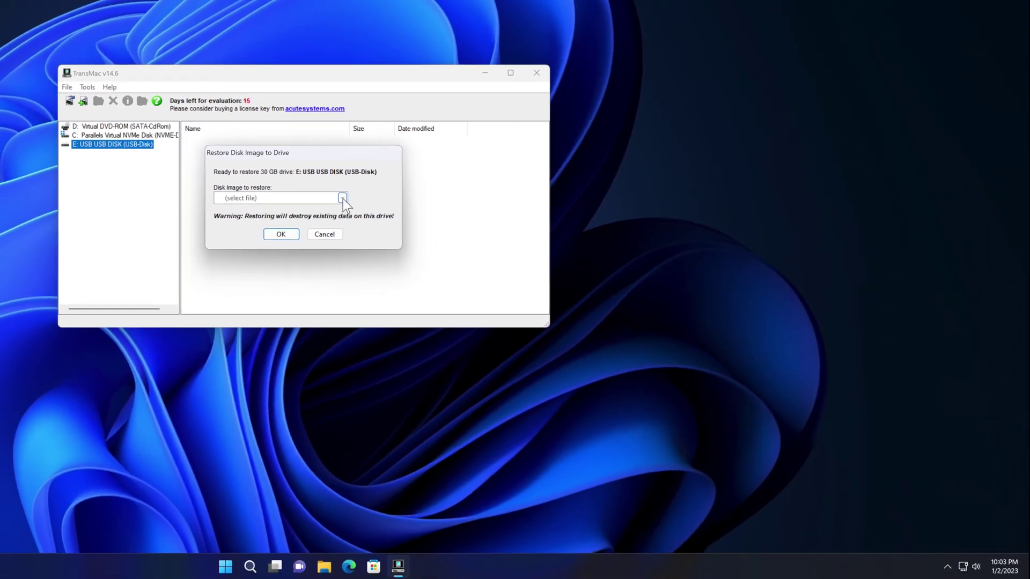
{"action": "left_click", "coordinate": [342, 198]}
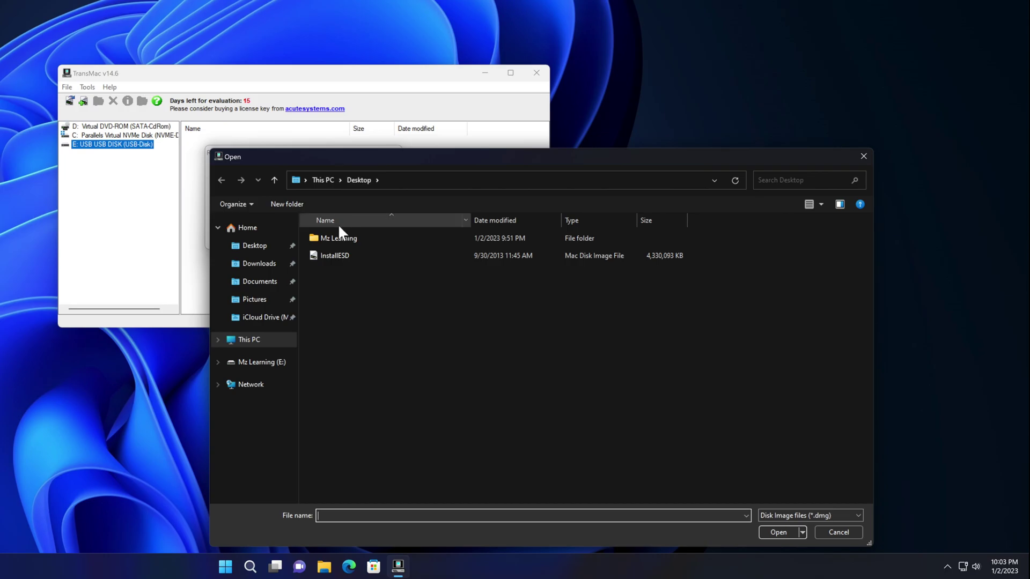
{"action": "left_click", "coordinate": [338, 255]}
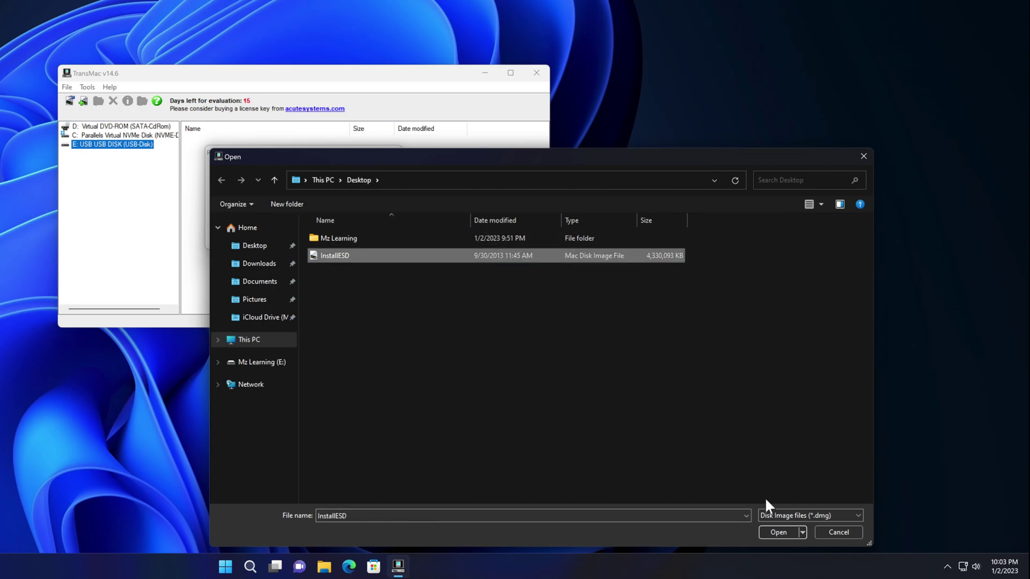
{"action": "left_click", "coordinate": [772, 532]}
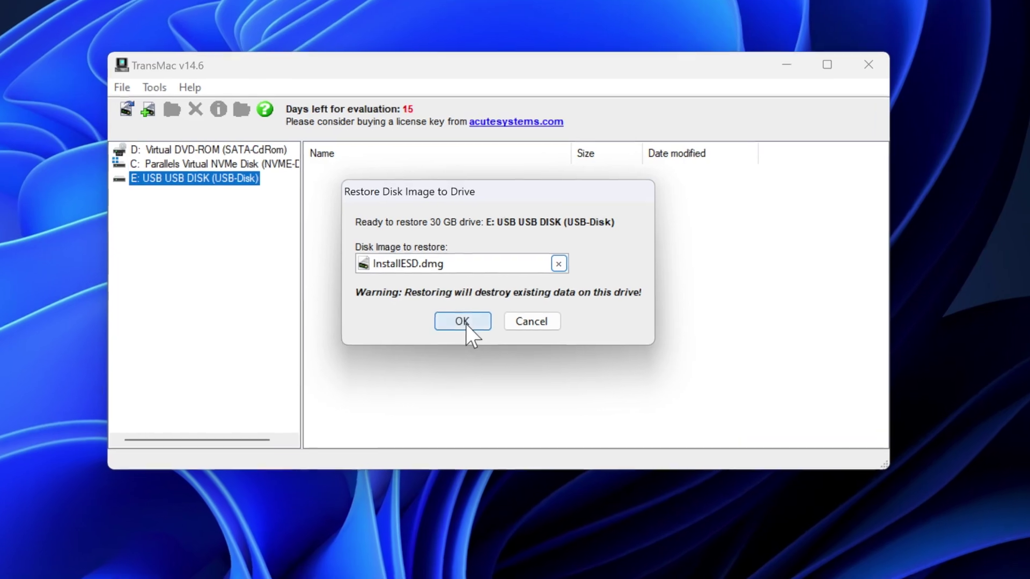
{"action": "left_click", "coordinate": [404, 292]}
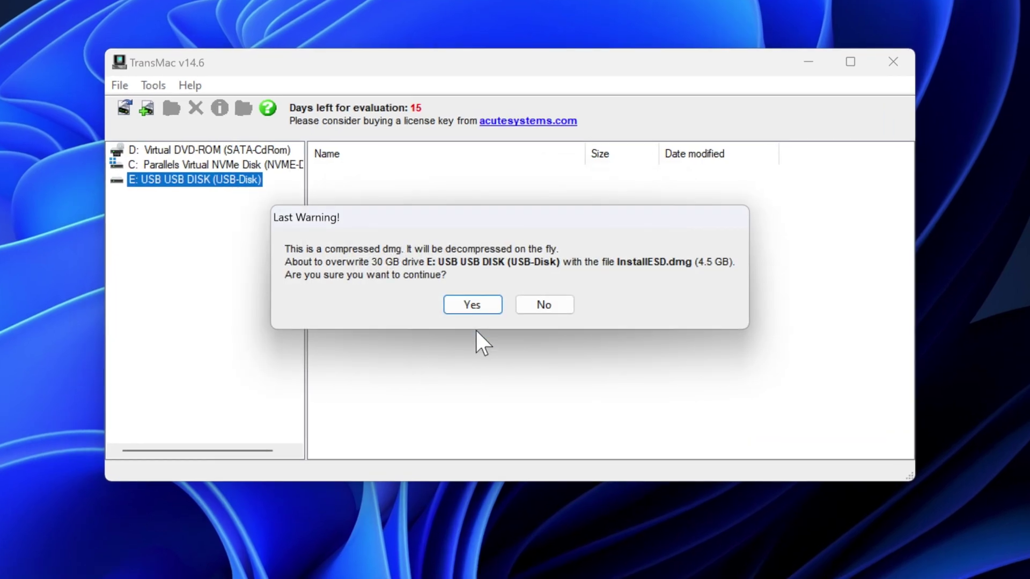
{"action": "left_click", "coordinate": [472, 304]}
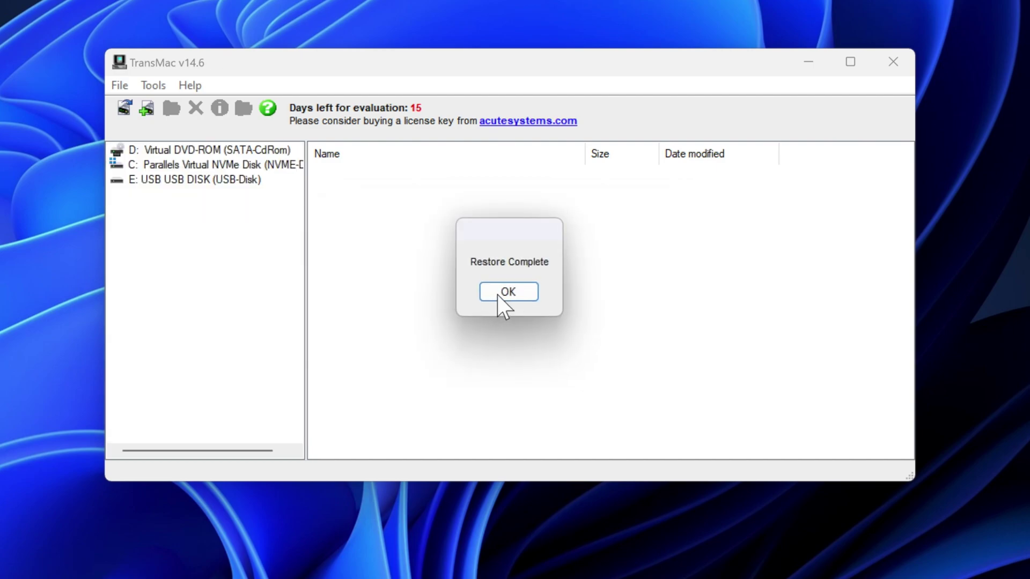
{"action": "left_click", "coordinate": [501, 295]}
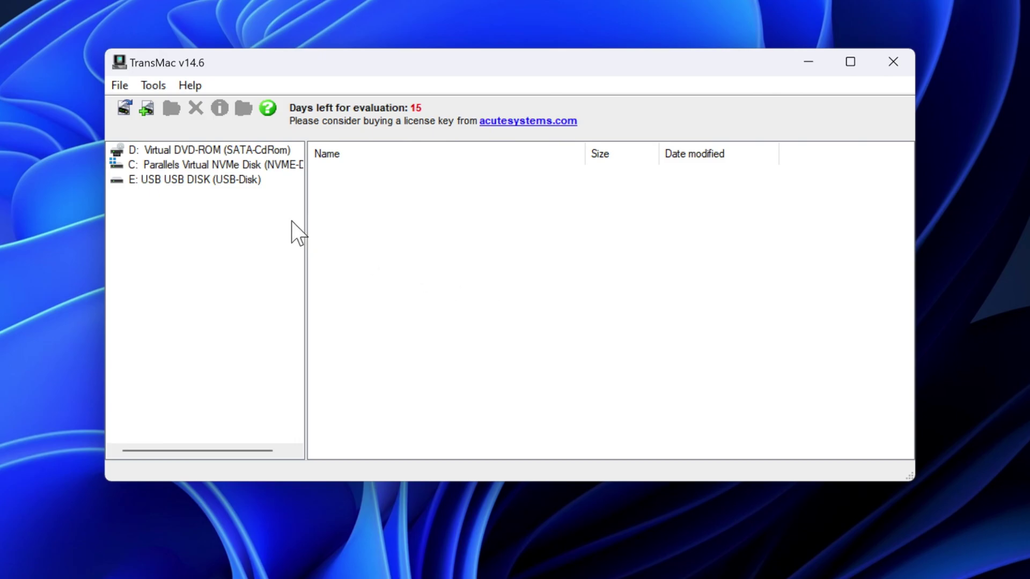
Expand E: to list the Mac OS X Install ESD volume's files, then check Tools > Settings unchanged.
{"action": "left_click", "coordinate": [198, 179]}
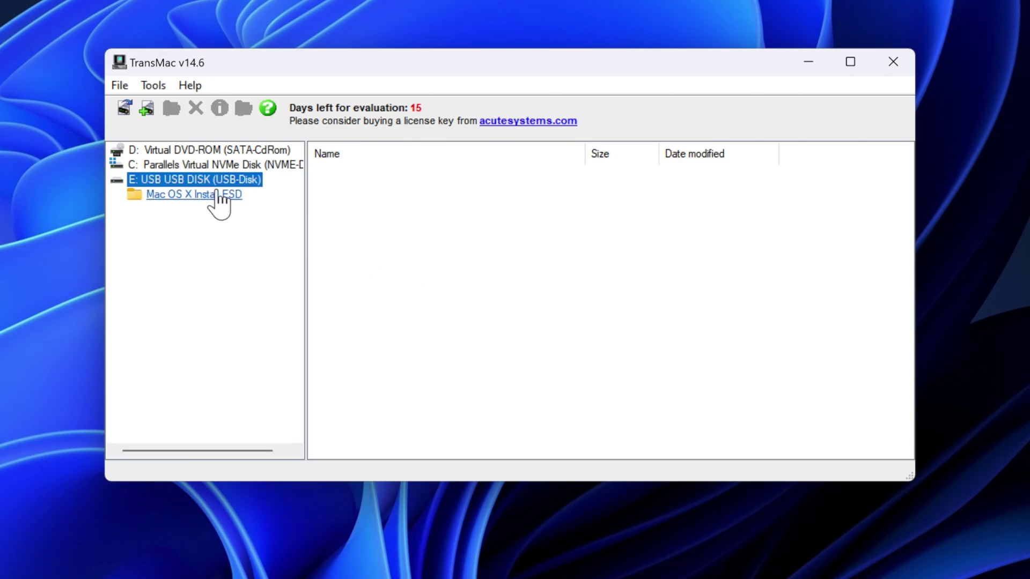
{"action": "left_click", "coordinate": [230, 194]}
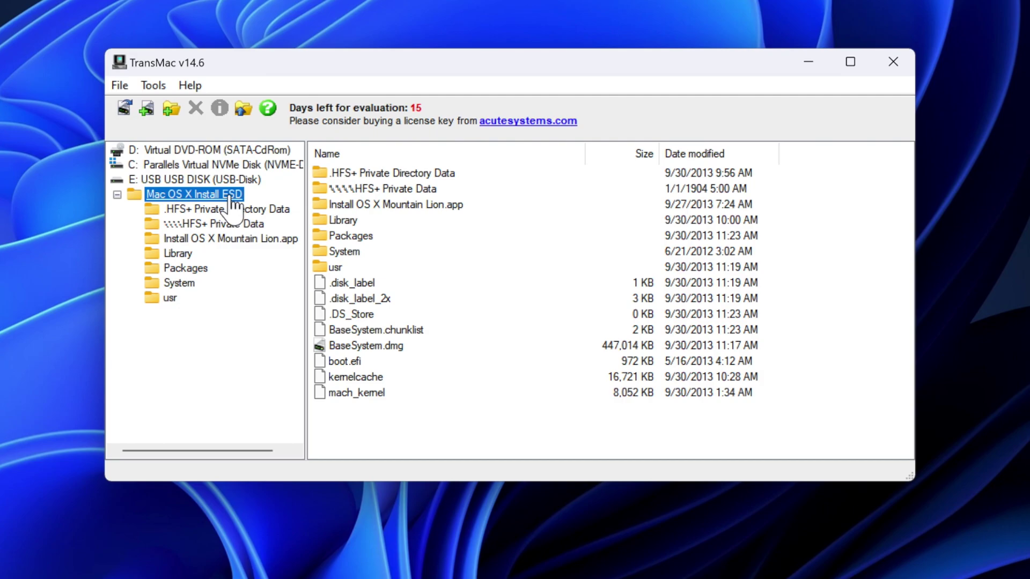
{"action": "left_click", "coordinate": [161, 87]}
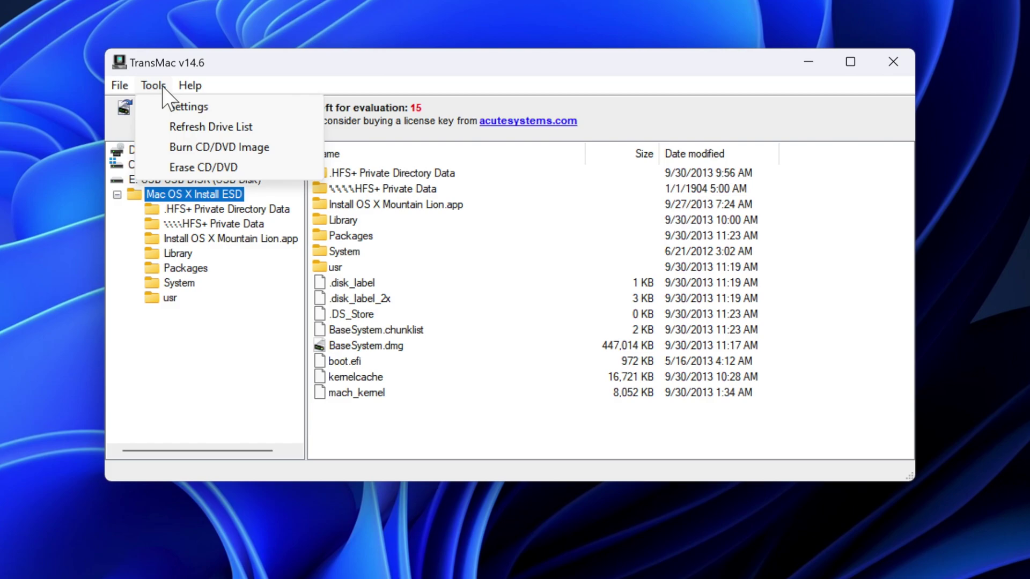
{"action": "left_click", "coordinate": [182, 109]}
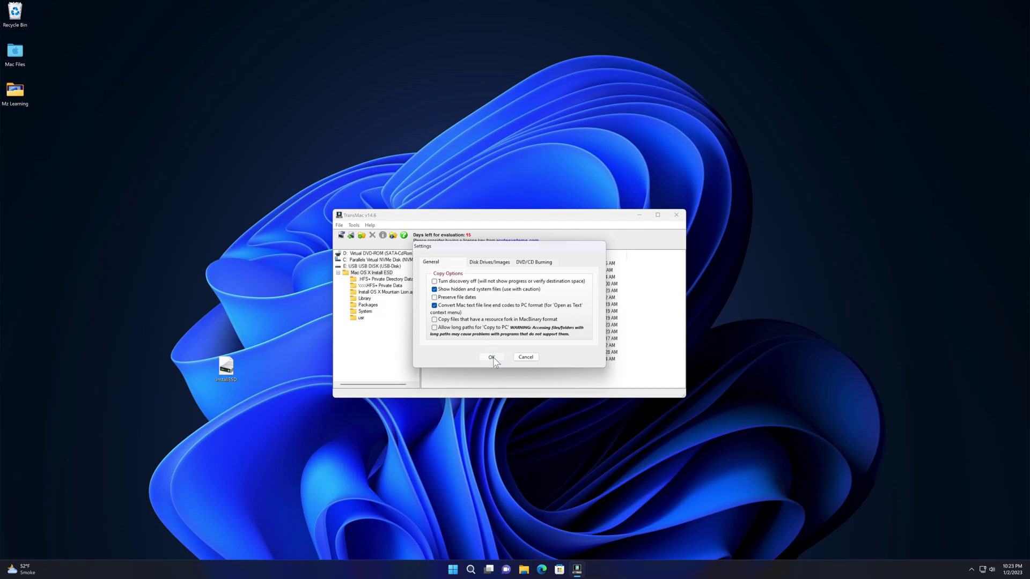
{"action": "left_click", "coordinate": [491, 358]}
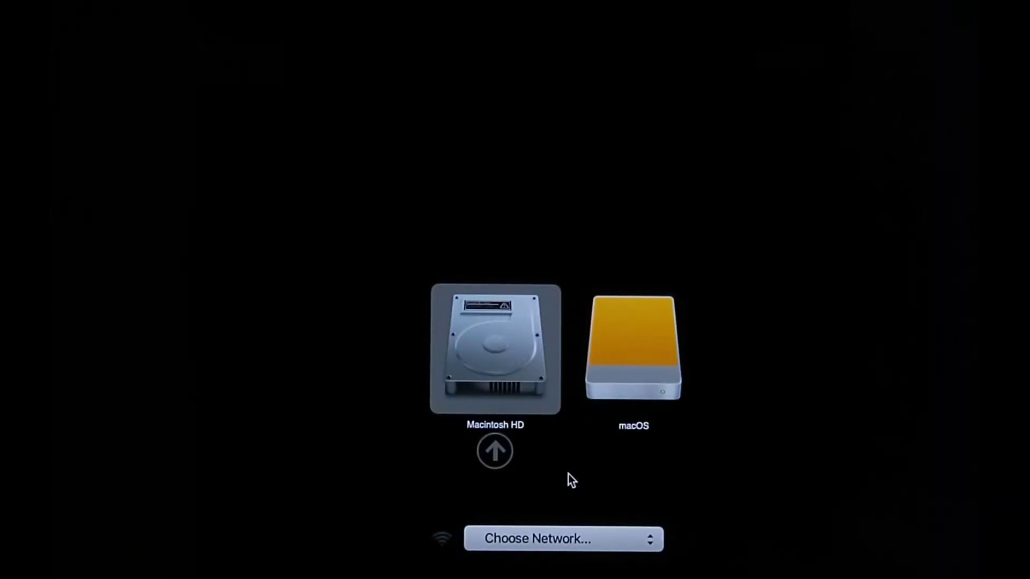
Boot from the macOS USB drive and choose Reinstall OS X to start the Mountain Lion installer.
{"action": "key", "text": "Right"}
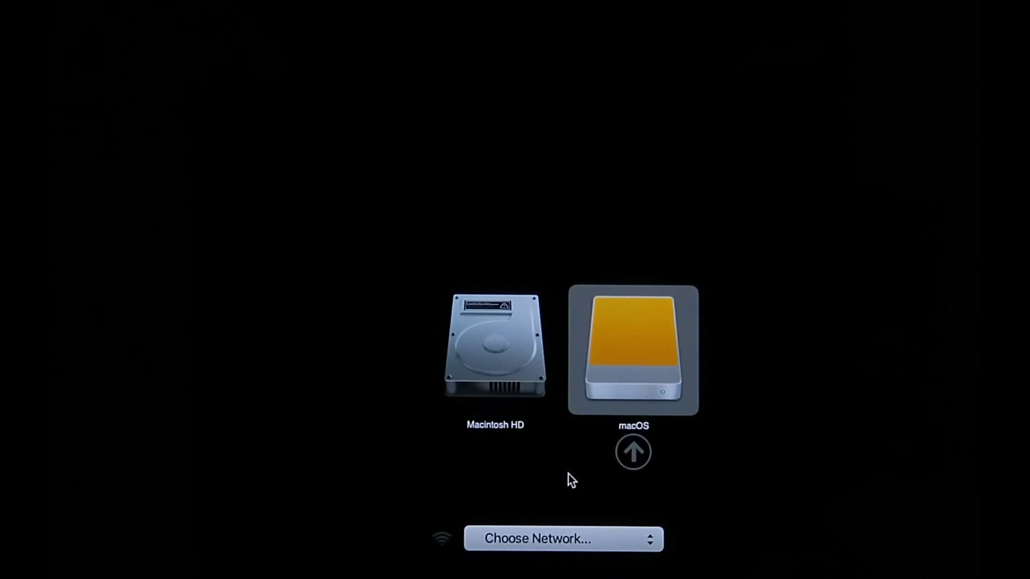
{"action": "key", "text": "Return"}
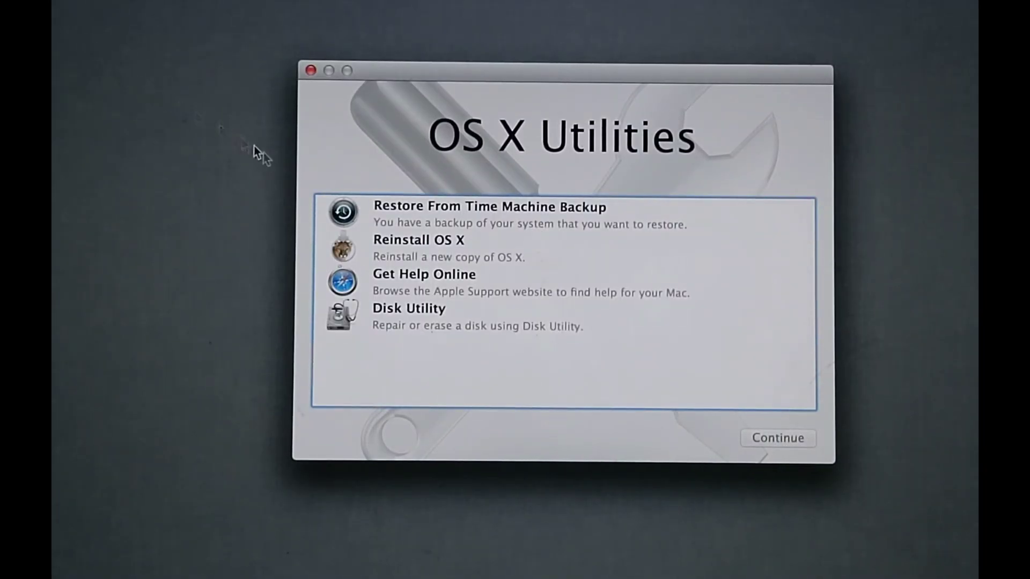
{"action": "left_click", "coordinate": [387, 250]}
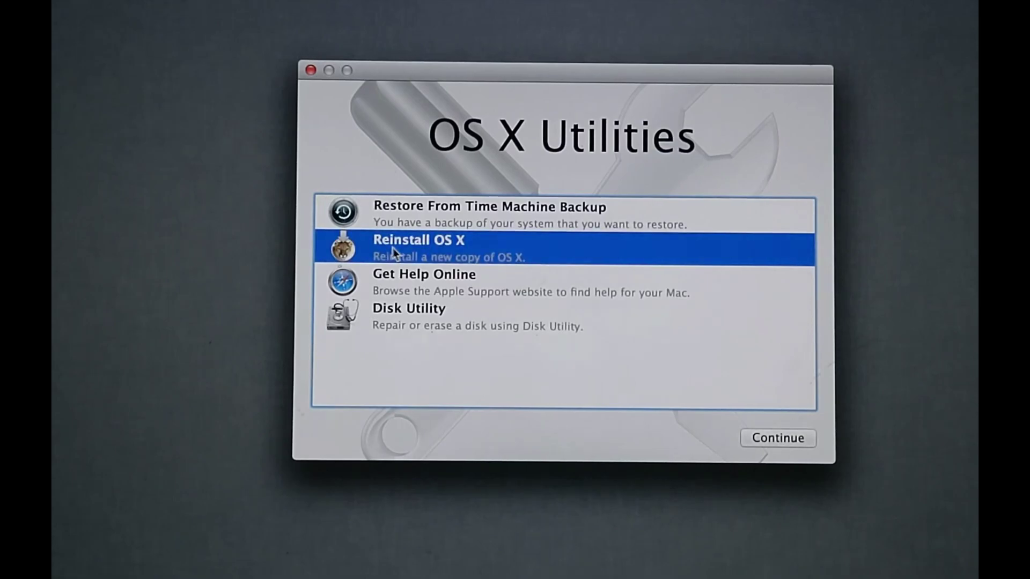
{"action": "left_click", "coordinate": [758, 439]}
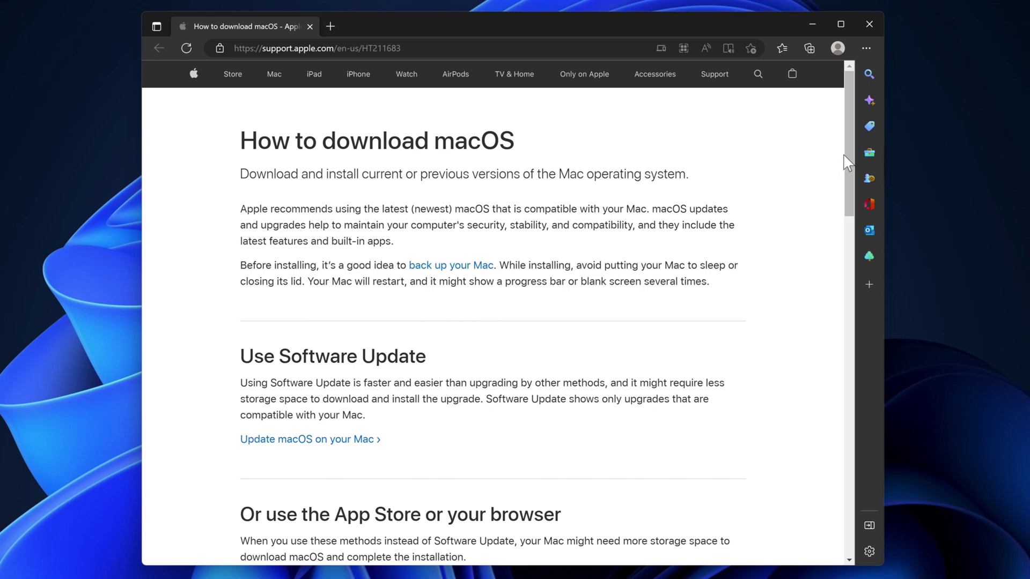
Scroll down Apple's How to download macOS page to the older macOS version links.
{"action": "left_click_drag", "start_coordinate": [846, 150], "coordinate": [853, 296]}
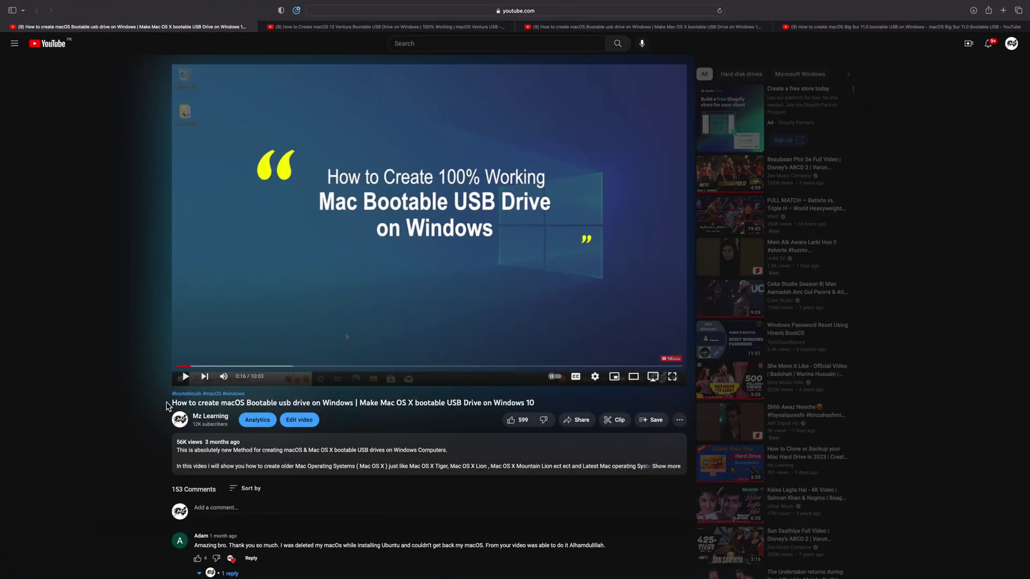
Highlight the video title, then step through the Ventura, Mac OS X and Big Sur 11.0 video tabs.
{"action": "left_click_drag", "start_coordinate": [172, 406], "coordinate": [356, 404]}
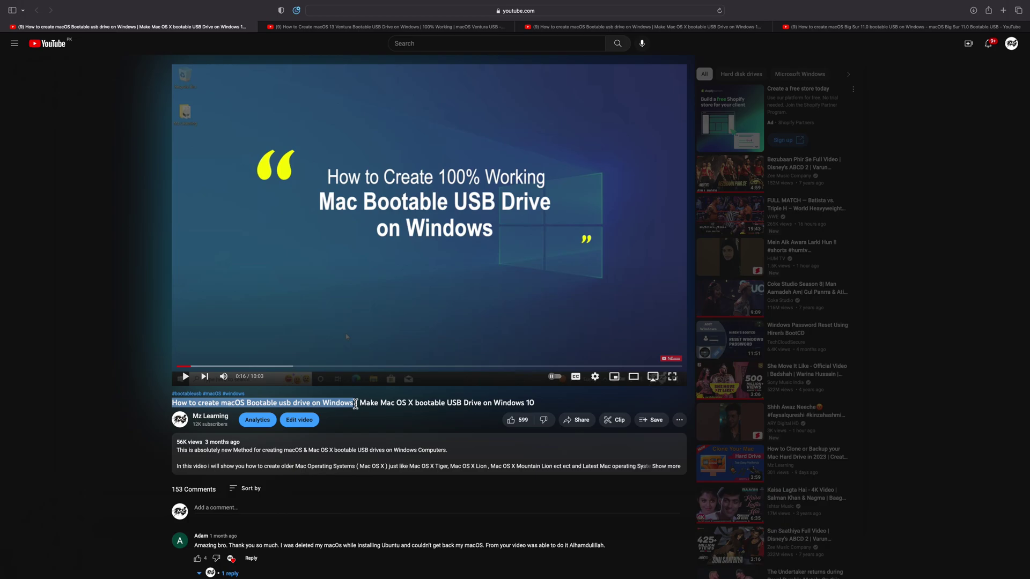
{"action": "left_click", "coordinate": [355, 404]}
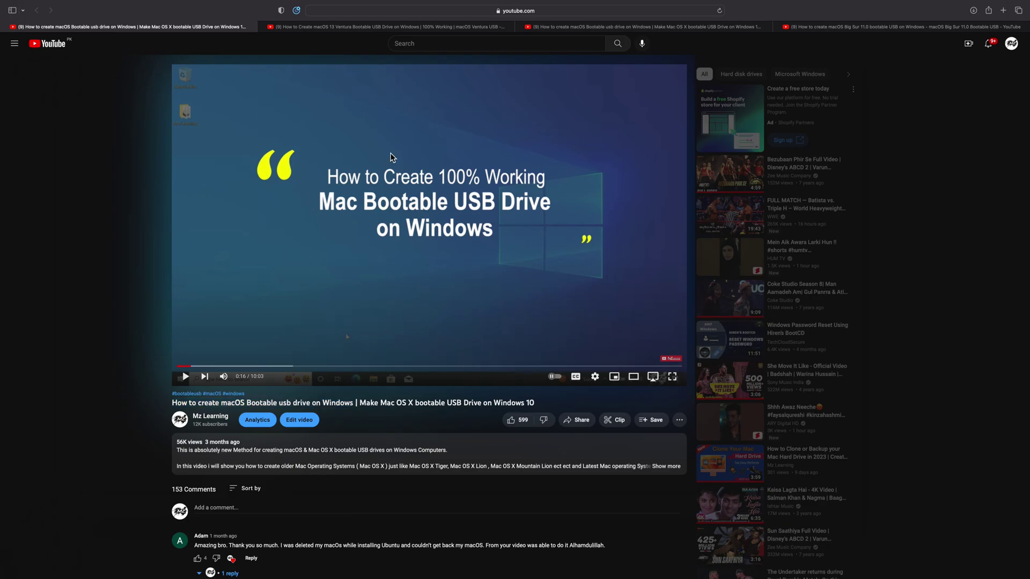
{"action": "left_click", "coordinate": [382, 28]}
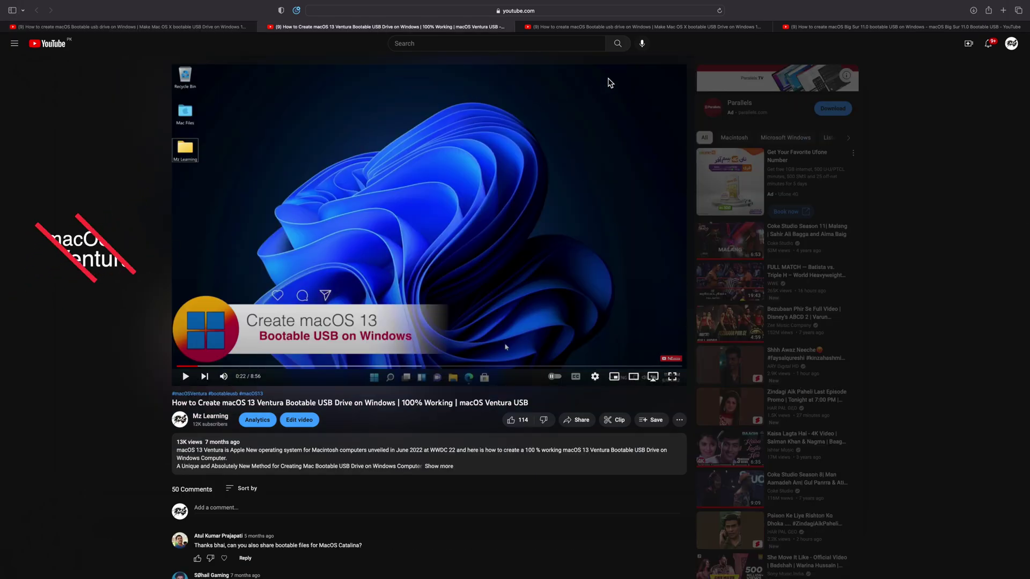
{"action": "left_click", "coordinate": [677, 31]}
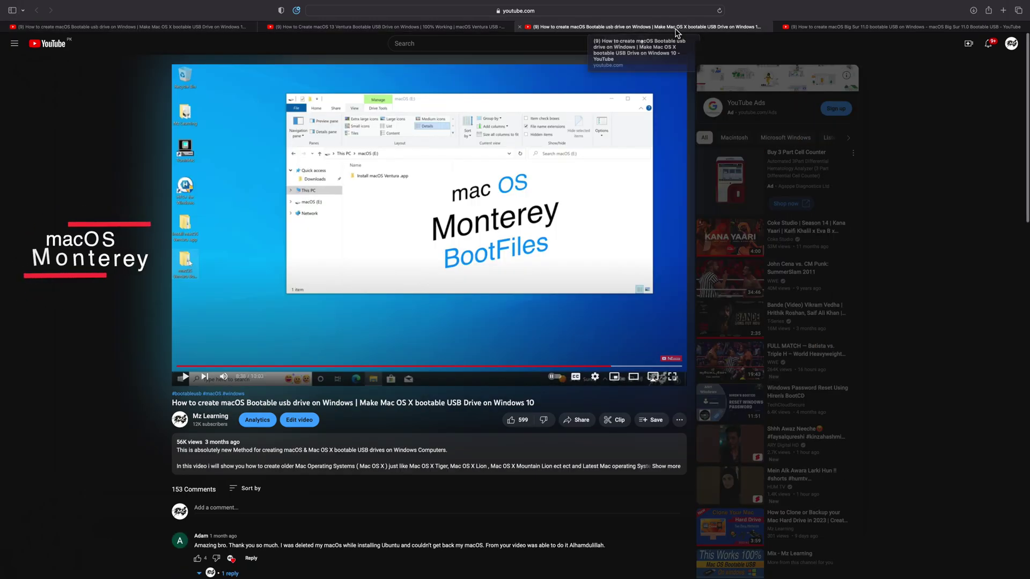
{"action": "left_click", "coordinate": [812, 31]}
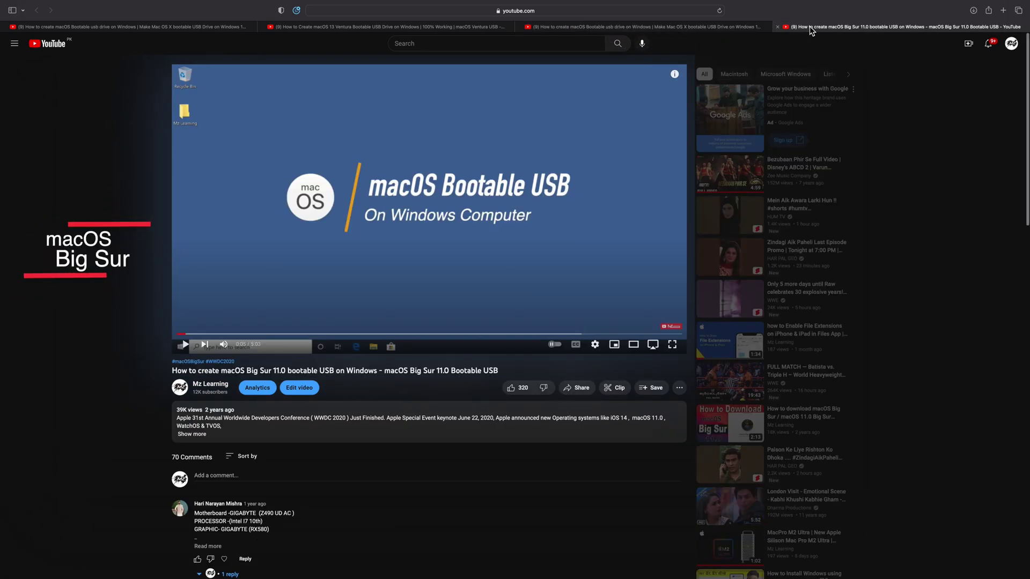